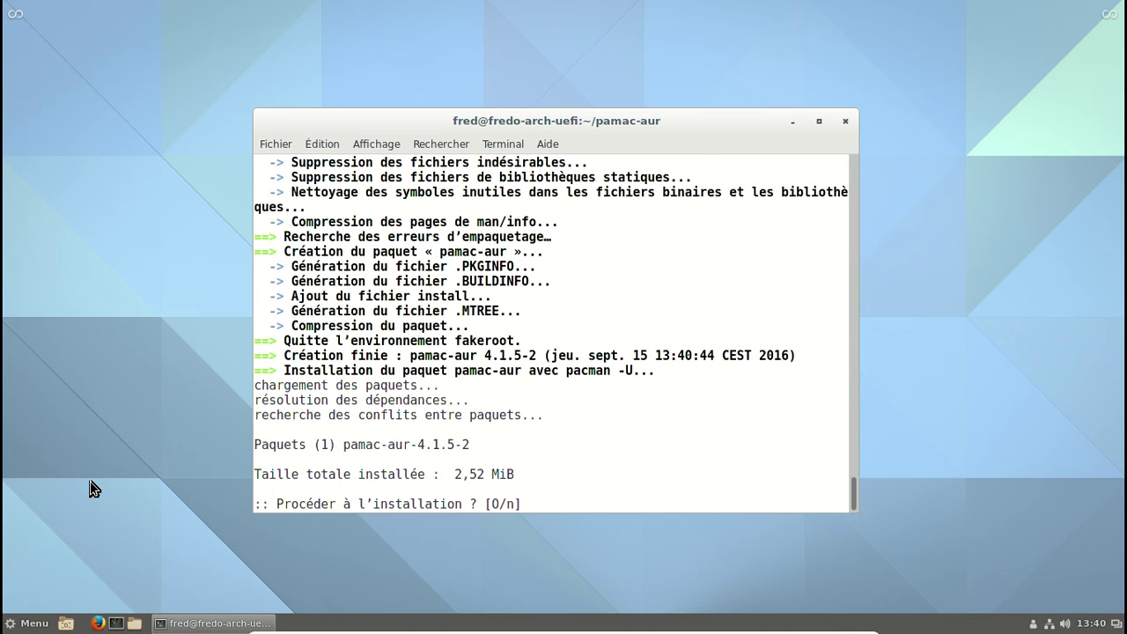
Accept the installation of the pamac-aur package and close the terminal
{"action": "type", "text": "o"}
{"action": "key", "text": "Return"}
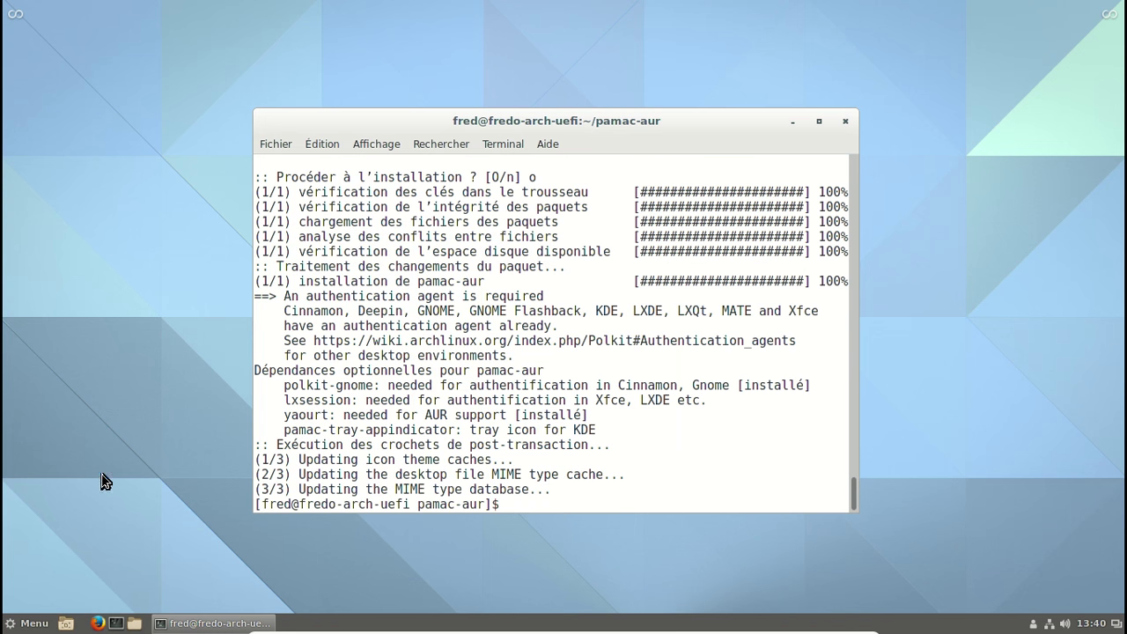
{"action": "left_click", "coordinate": [845, 122]}
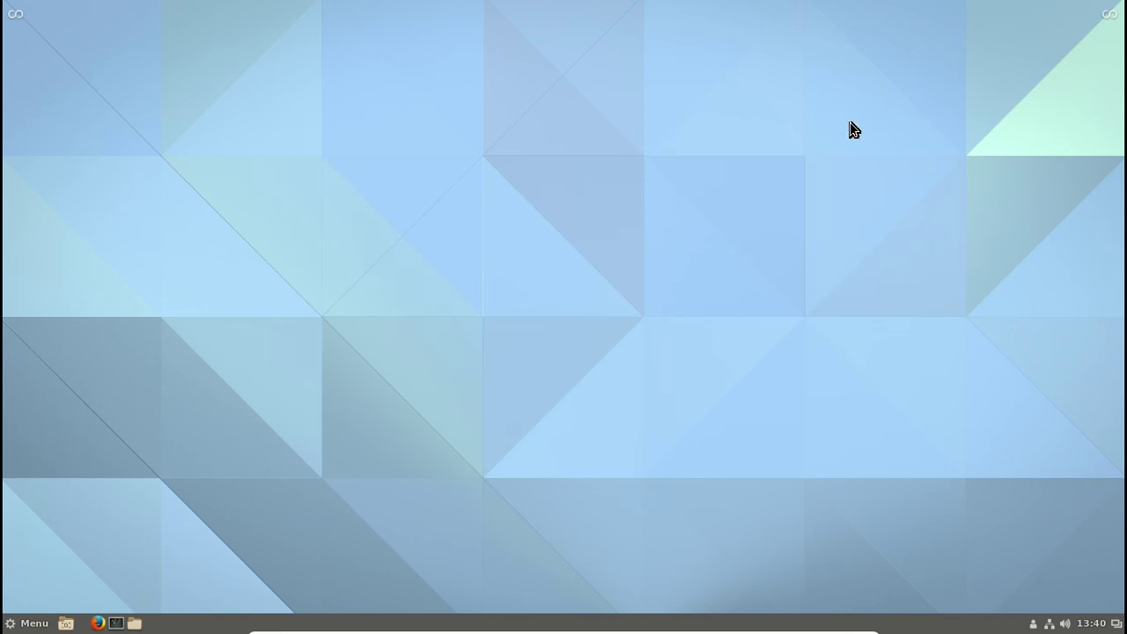
Launch Ajouter/supprimer des logiciels from the Administration applications
{"action": "left_click", "coordinate": [46, 626]}
{"action": "mouse_move", "coordinate": [188, 454]}
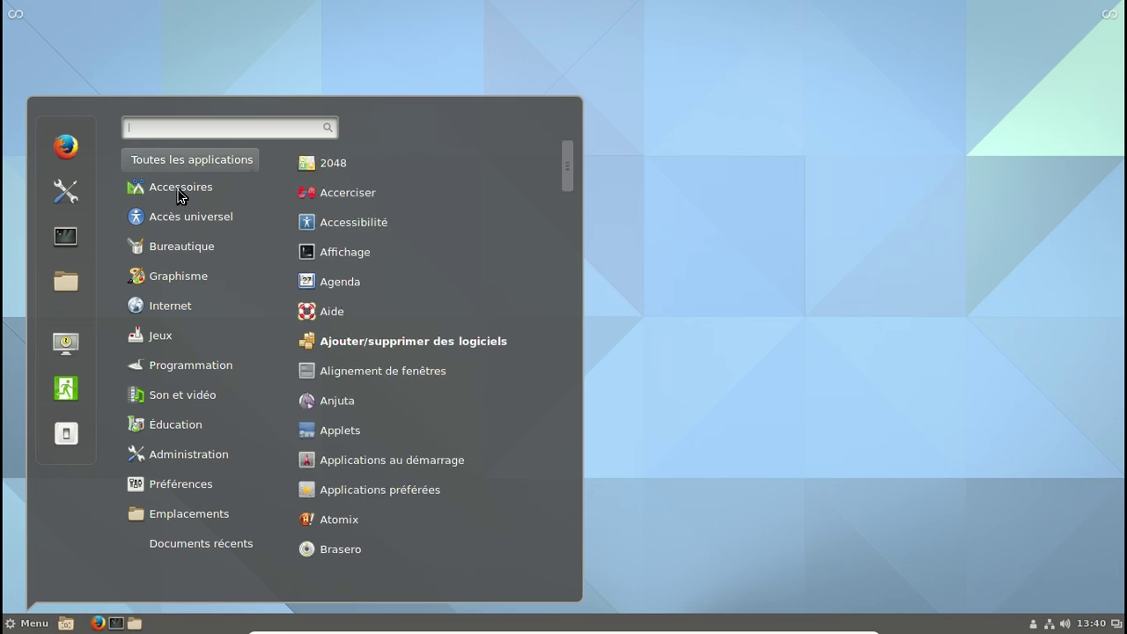
{"action": "mouse_move", "coordinate": [183, 194]}
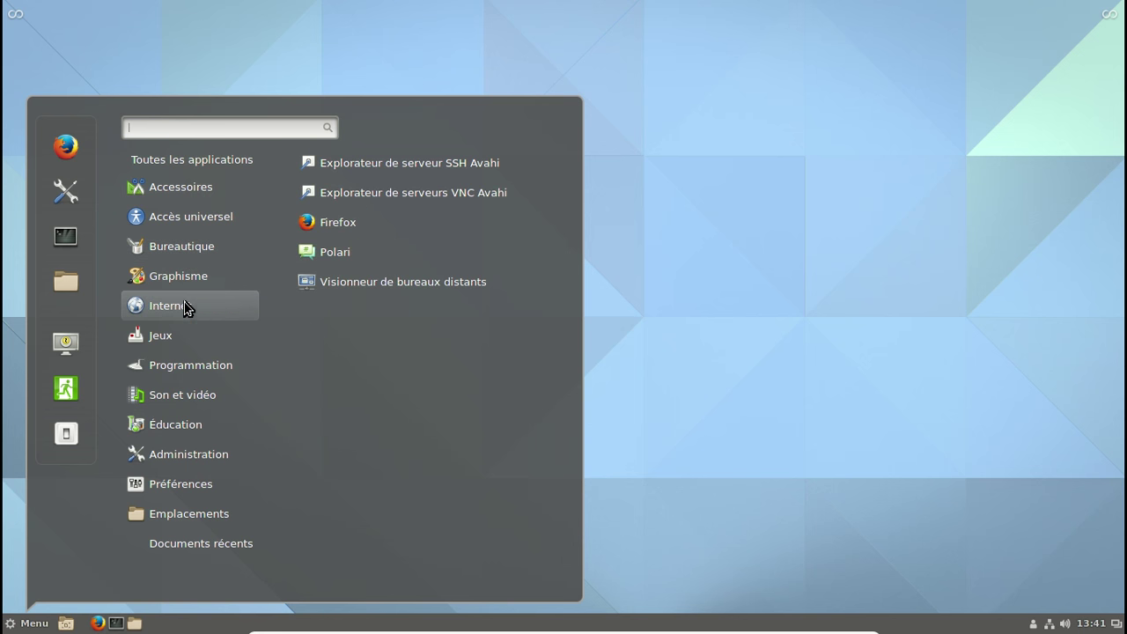
{"action": "mouse_move", "coordinate": [187, 371]}
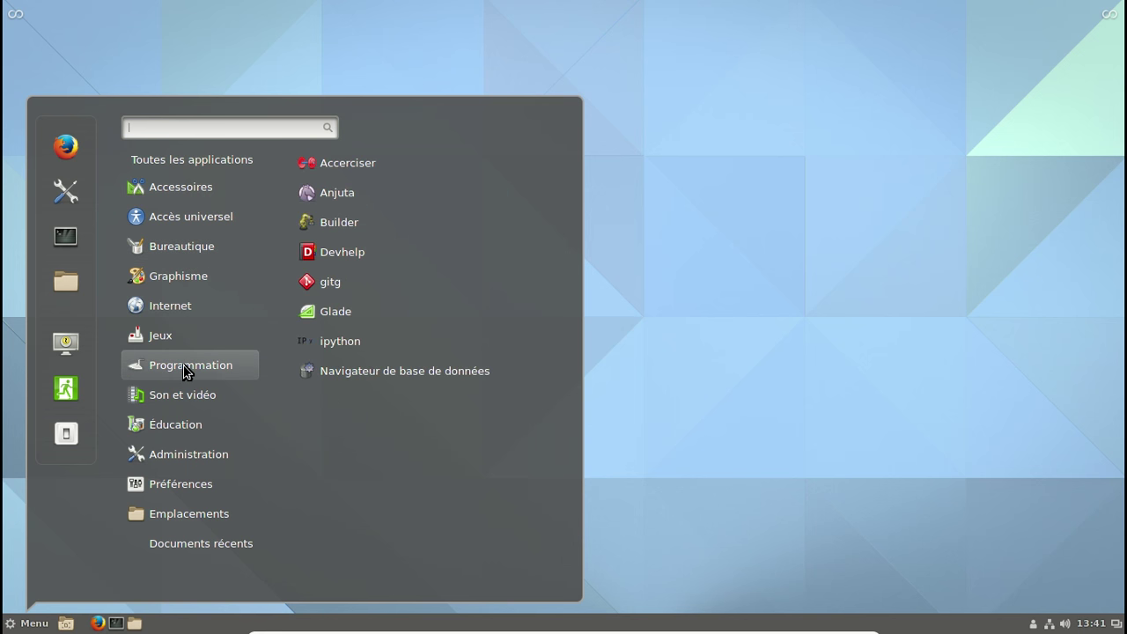
{"action": "mouse_move", "coordinate": [185, 433]}
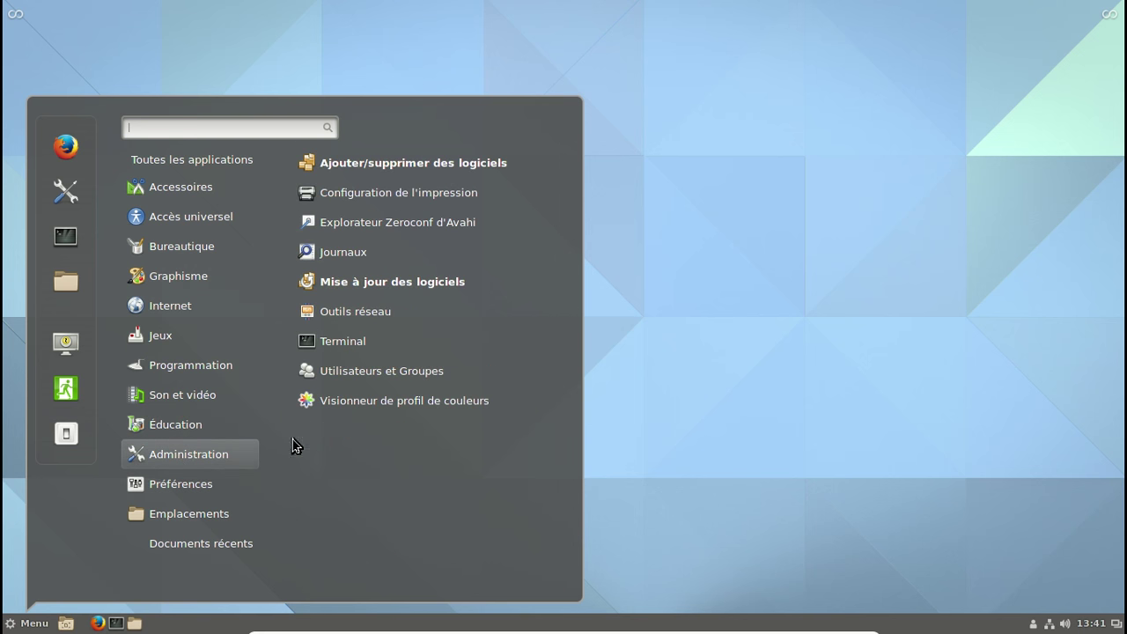
{"action": "left_click", "coordinate": [438, 159]}
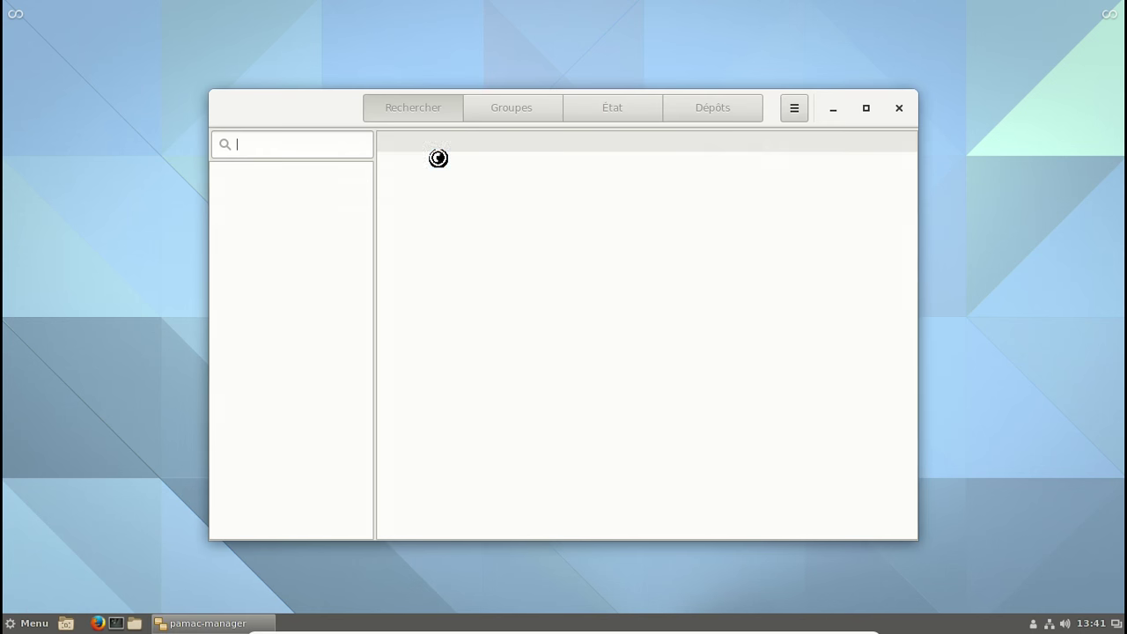
View Pamac's version information and refresh the package databases
{"action": "left_click", "coordinate": [802, 105]}
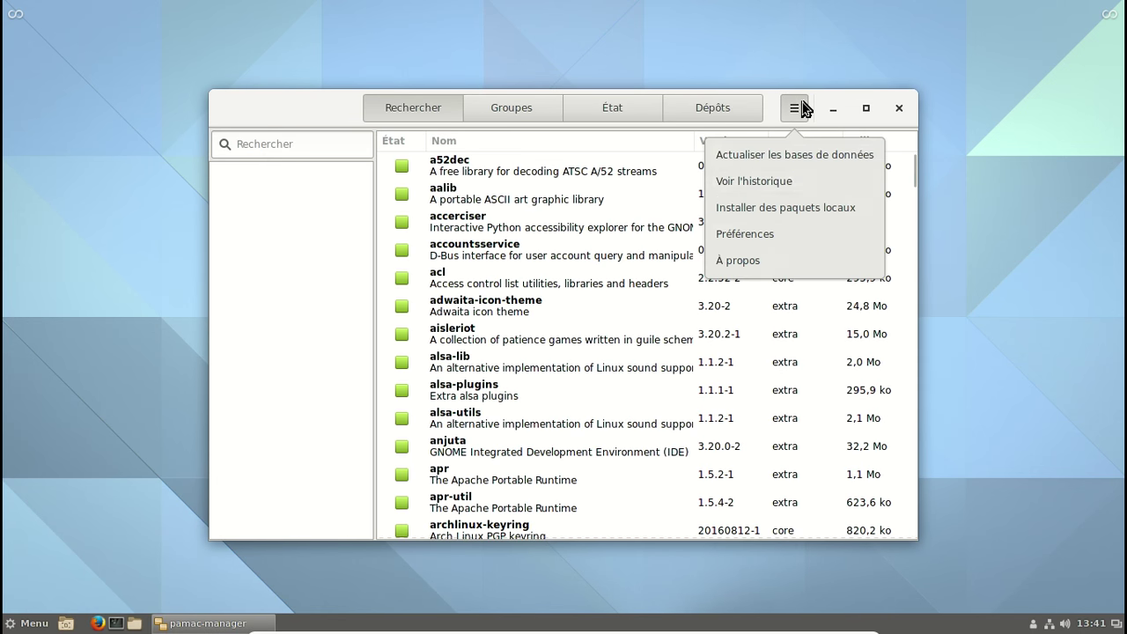
{"action": "left_click", "coordinate": [777, 260]}
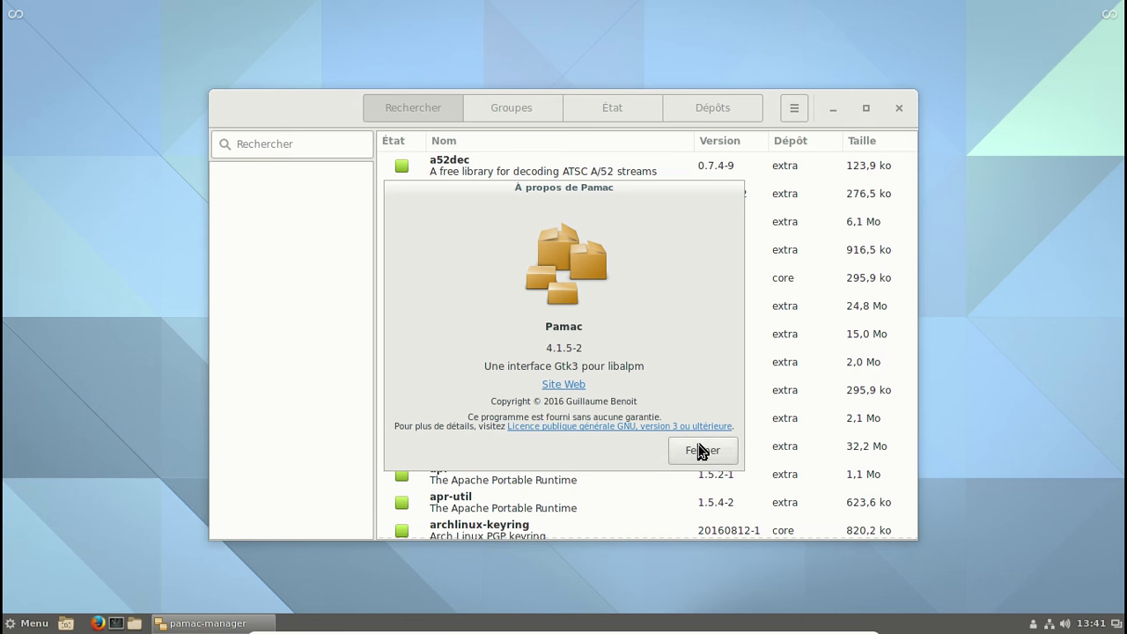
{"action": "left_click", "coordinate": [702, 450]}
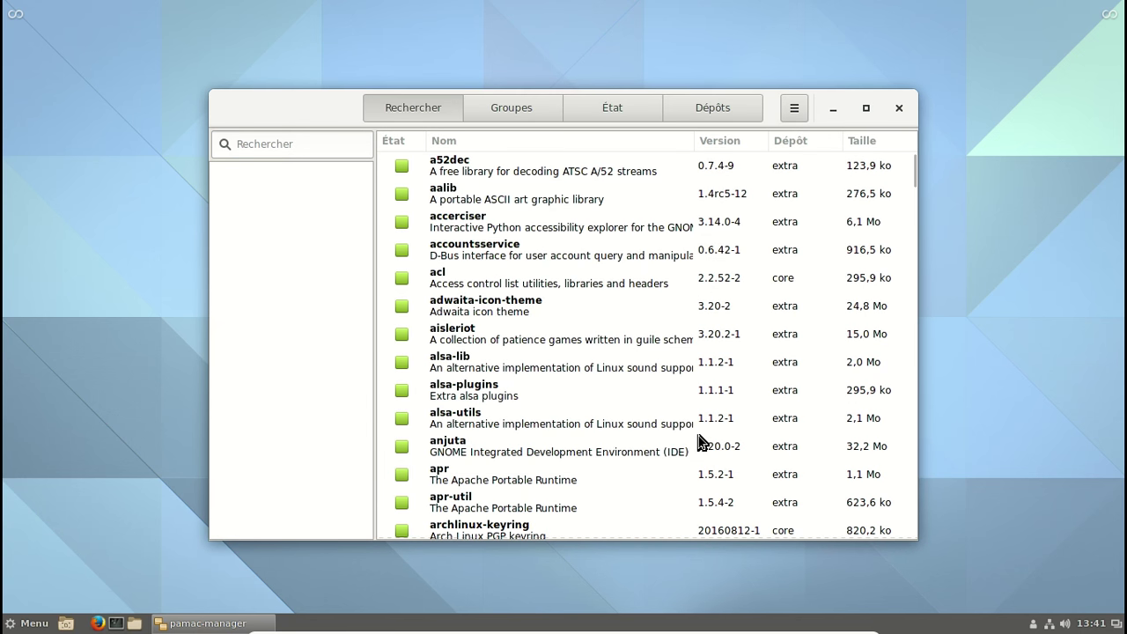
{"action": "left_click", "coordinate": [794, 108]}
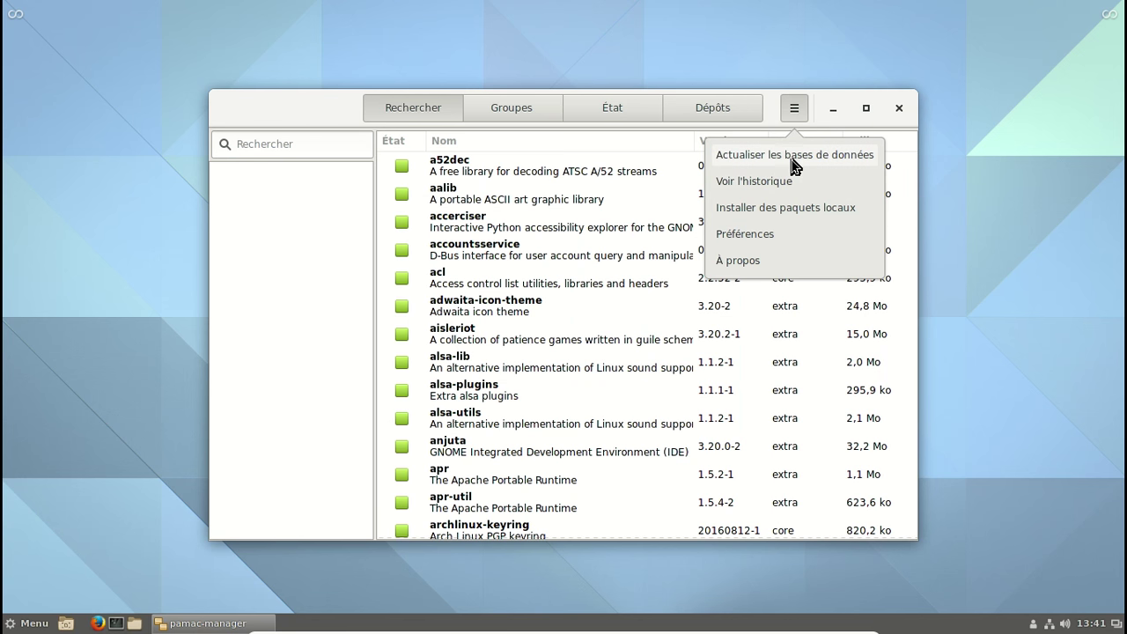
{"action": "left_click", "coordinate": [791, 158]}
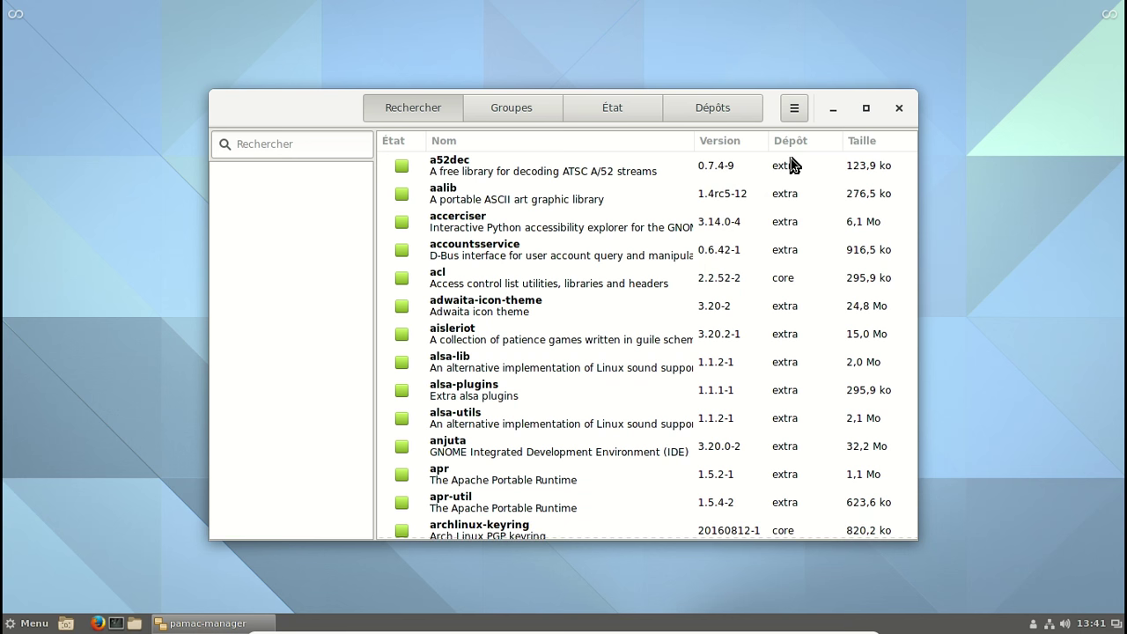
Open Pamac's preferences and authenticate with the account password
{"action": "left_click", "coordinate": [792, 110]}
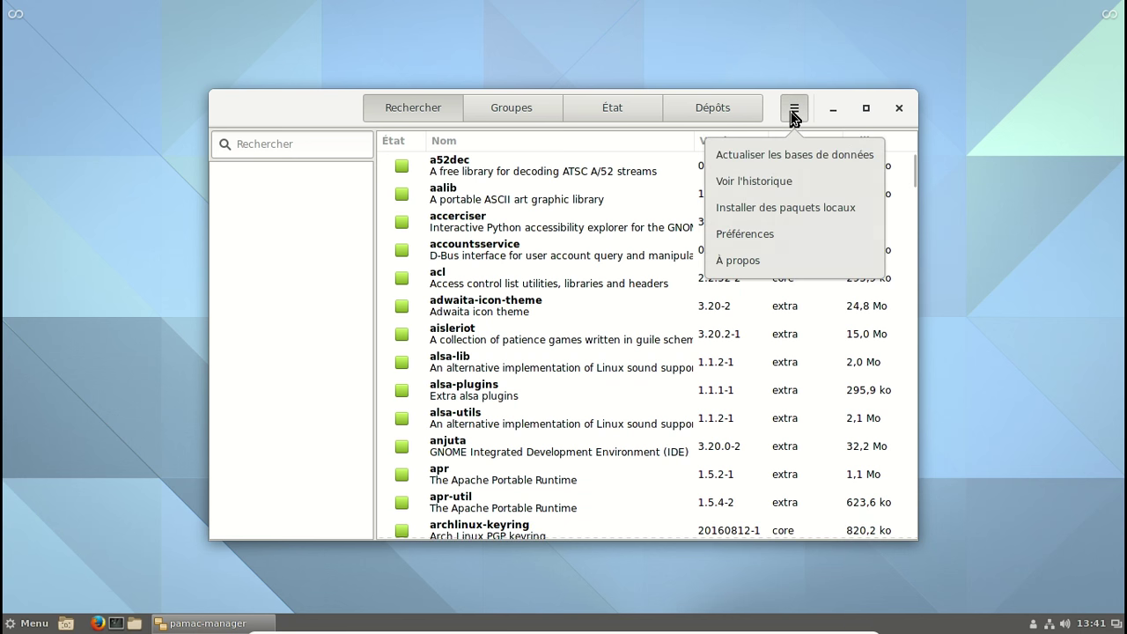
{"action": "left_click", "coordinate": [761, 235]}
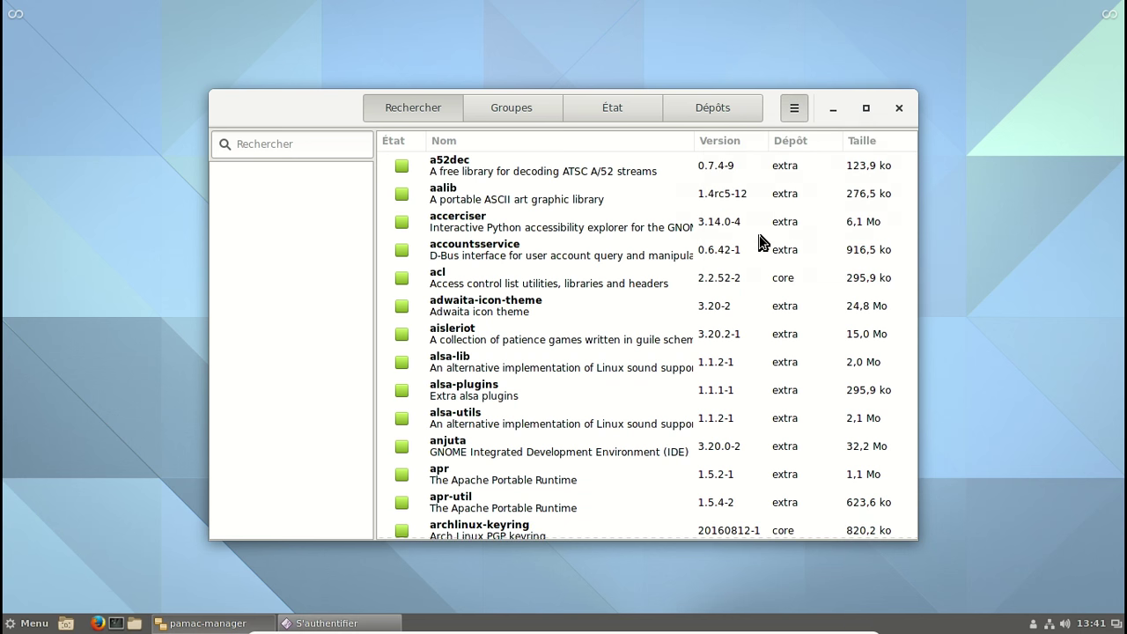
{"action": "type", "text": "xxxxx"}
{"action": "key", "text": "BackSpace"}
{"action": "key", "text": "BackSpace"}
{"action": "key", "text": "BackSpace"}
{"action": "key", "text": "BackSpace"}
{"action": "key", "text": "BackSpace"}
{"action": "key", "text": "BackSpace"}
{"action": "type", "text": "xxxxxxxx"}
{"action": "key", "text": "Return"}
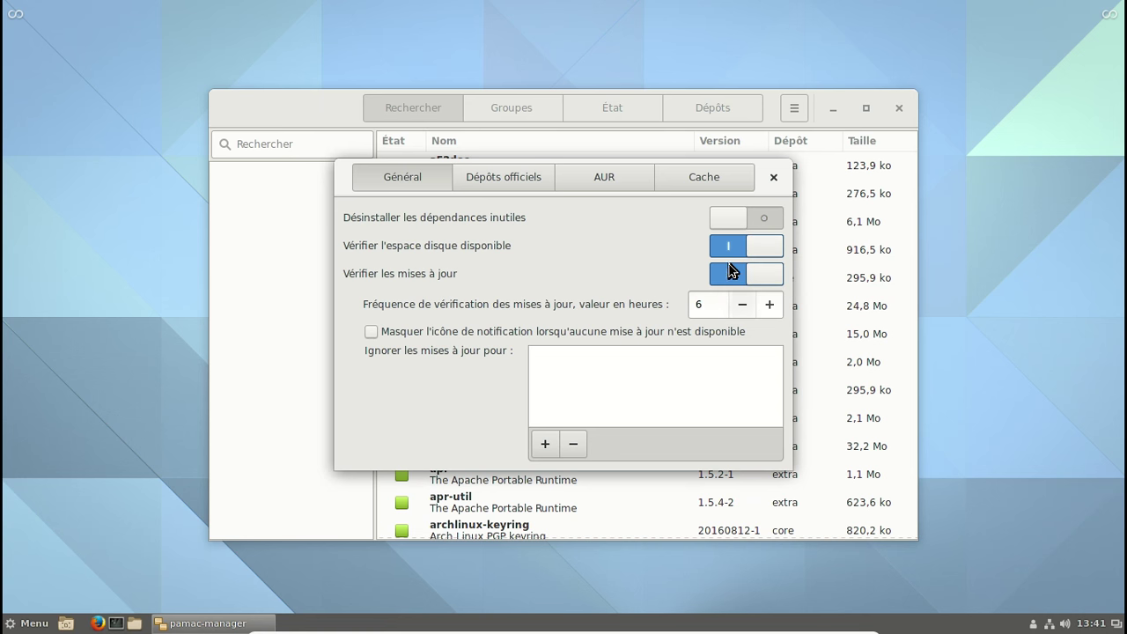
Look at the official repository settings, enable AUR support and turn on checking for updates from AUR
{"action": "left_click", "coordinate": [510, 182]}
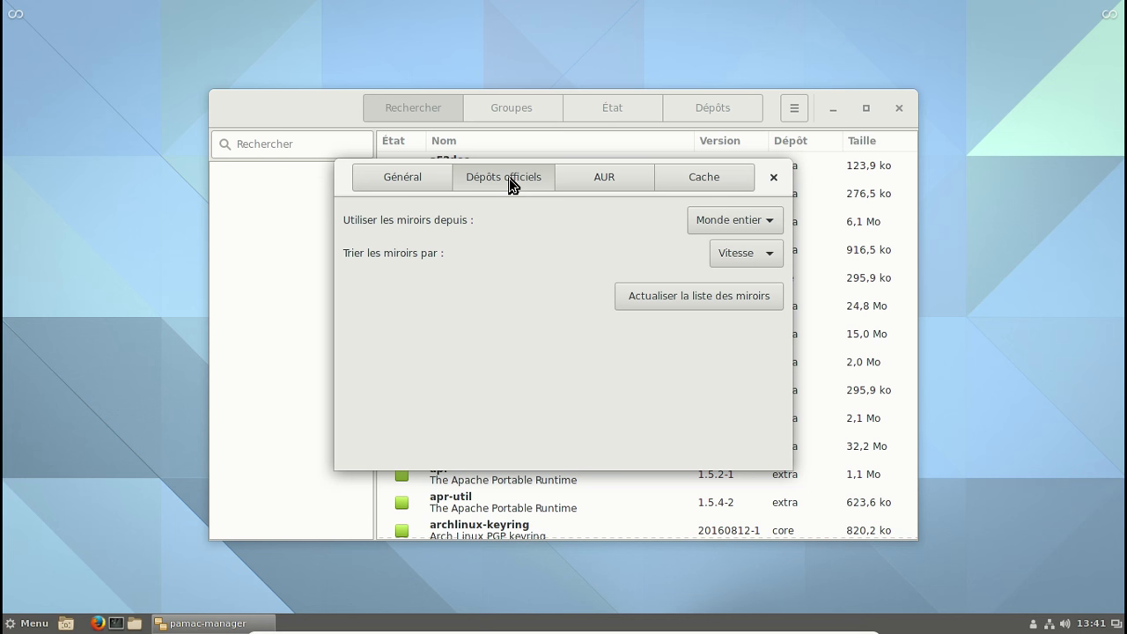
{"action": "left_click", "coordinate": [608, 177]}
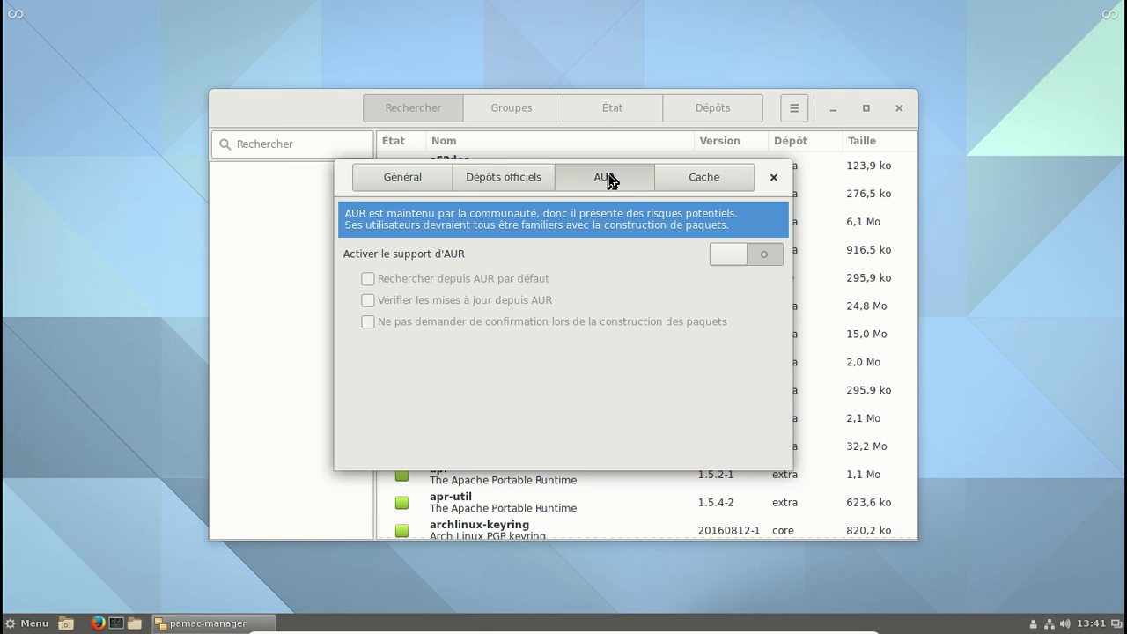
{"action": "left_click", "coordinate": [736, 252]}
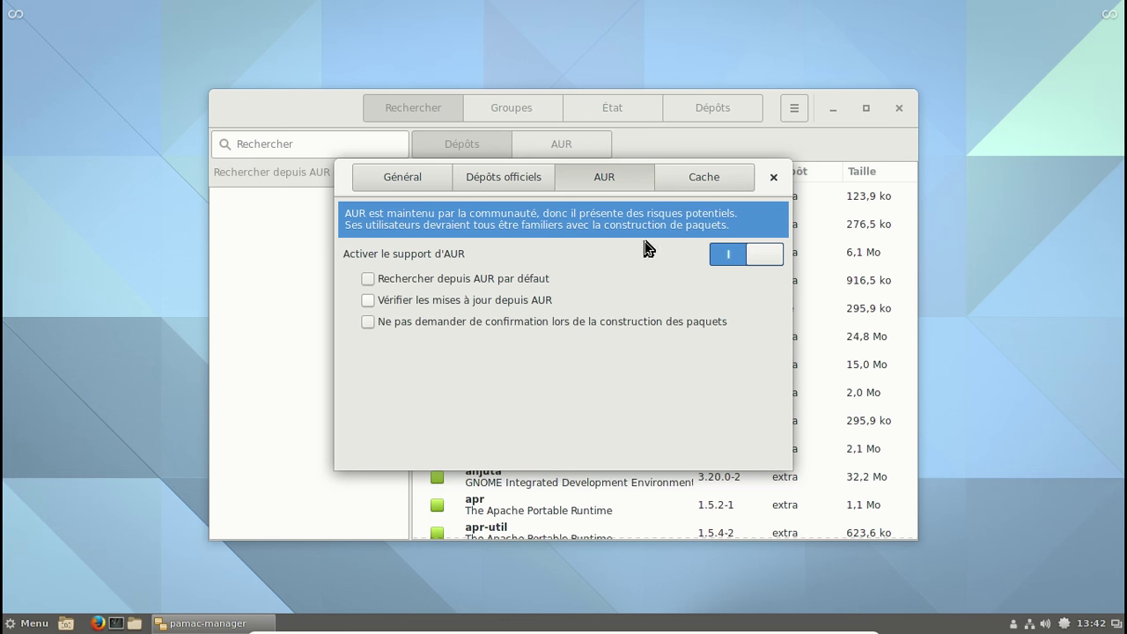
{"action": "left_click", "coordinate": [368, 299]}
Clean the package cache and close the preferences
{"action": "left_click", "coordinate": [693, 181]}
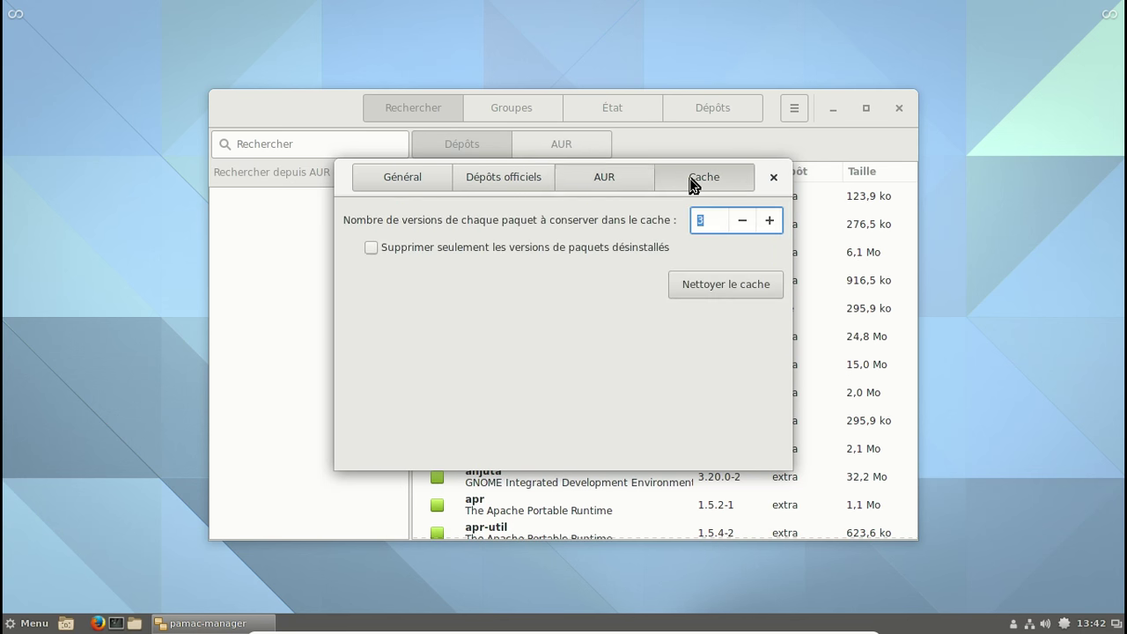
{"action": "left_click", "coordinate": [703, 294]}
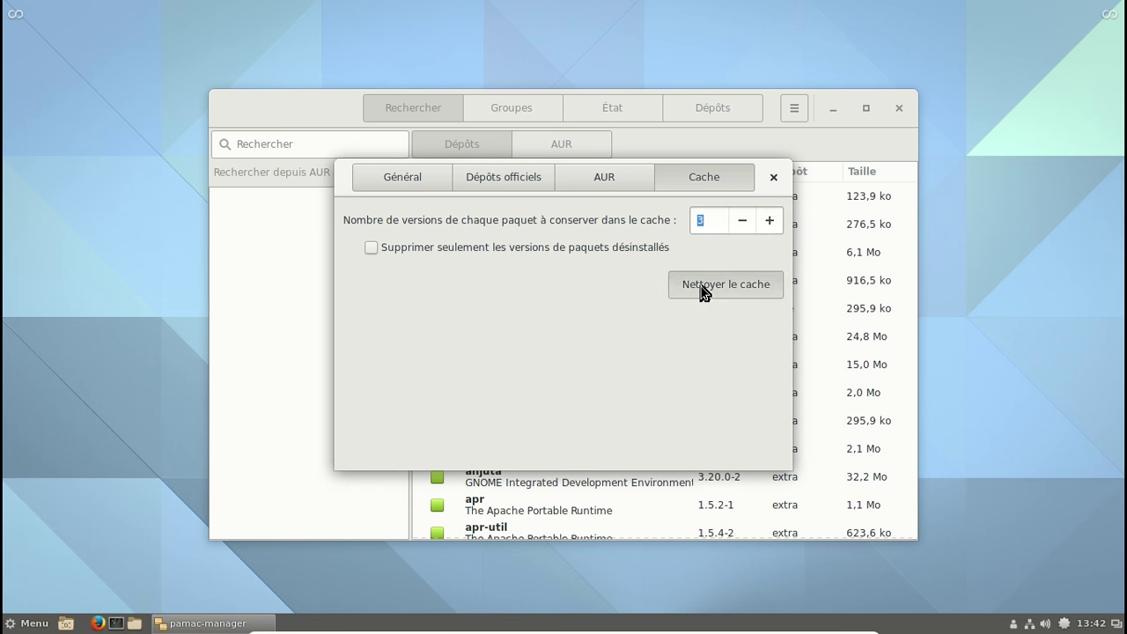
{"action": "left_click", "coordinate": [773, 178]}
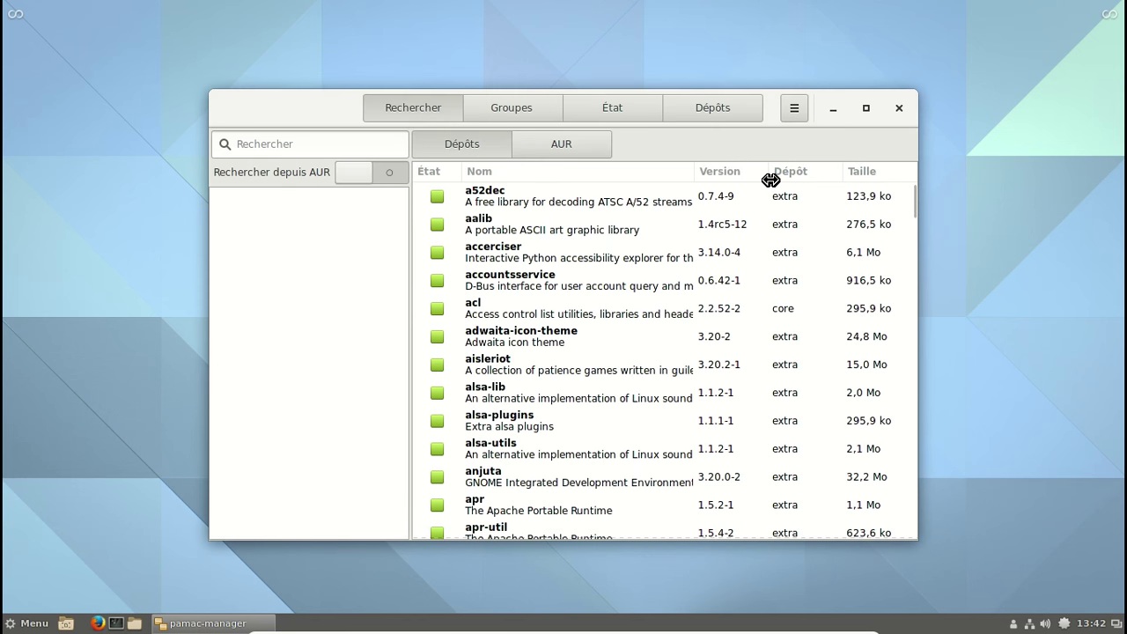
Uninstall the orphaned package itstool, apply the pending operation and close Pamac
{"action": "left_click", "coordinate": [647, 107]}
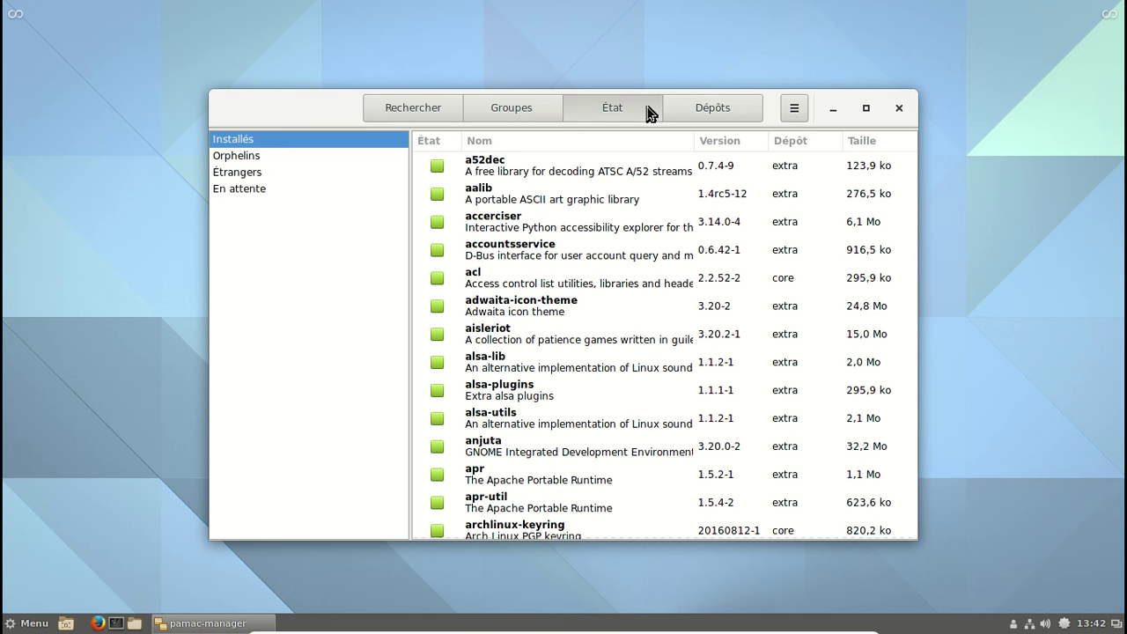
{"action": "left_click", "coordinate": [237, 161]}
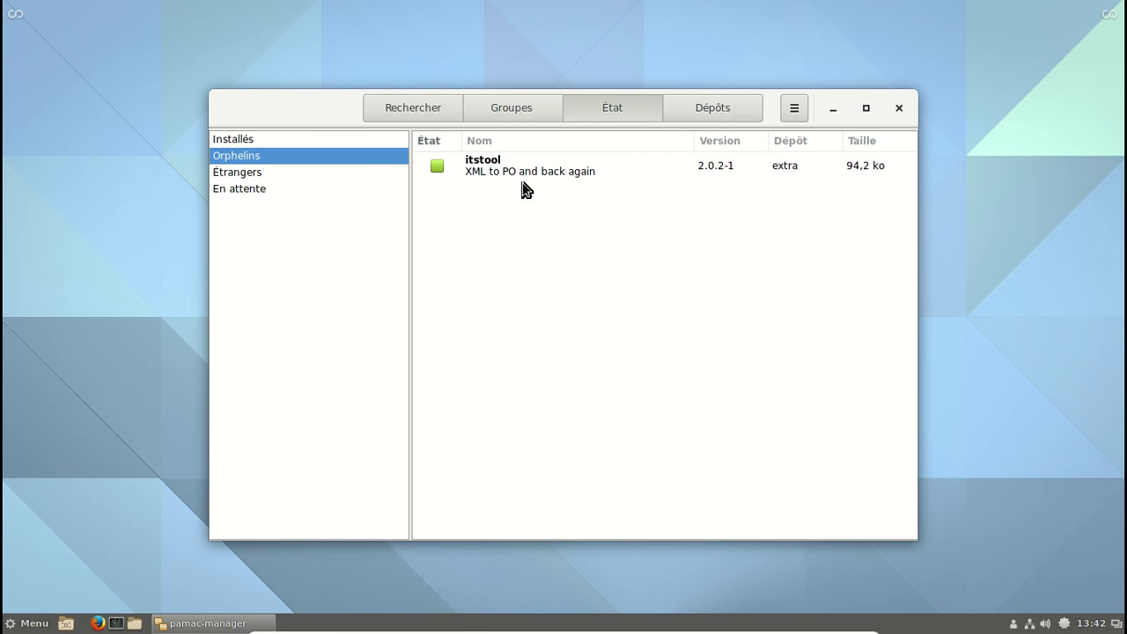
{"action": "left_click", "coordinate": [517, 174]}
{"action": "right_click", "coordinate": [518, 175]}
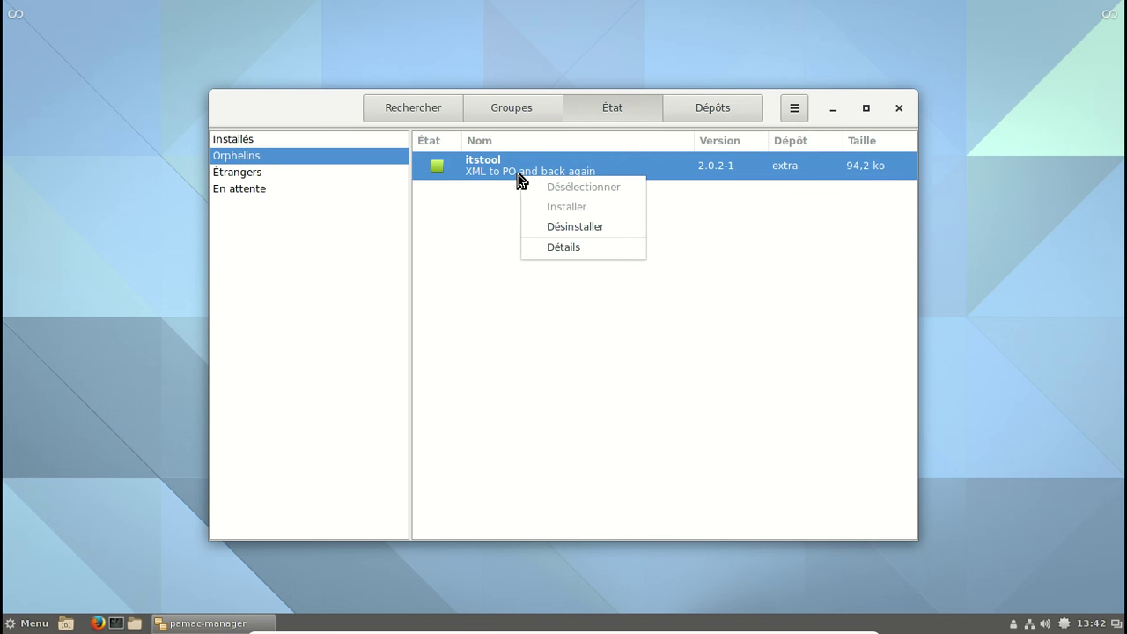
{"action": "left_click", "coordinate": [586, 229]}
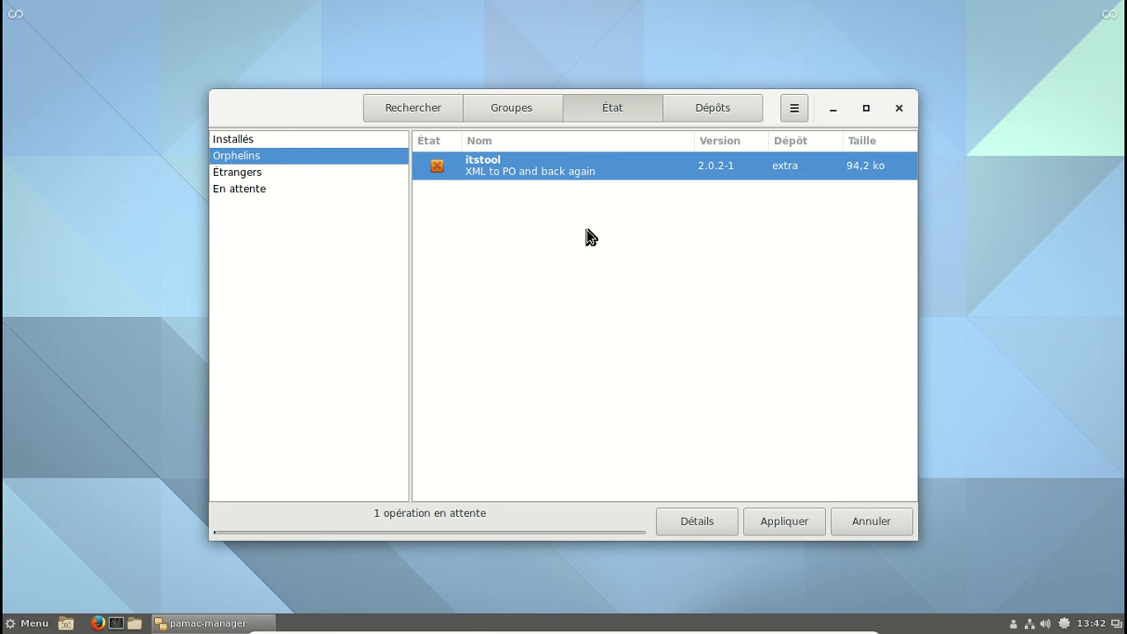
{"action": "left_click", "coordinate": [781, 513]}
{"action": "left_click", "coordinate": [749, 197]}
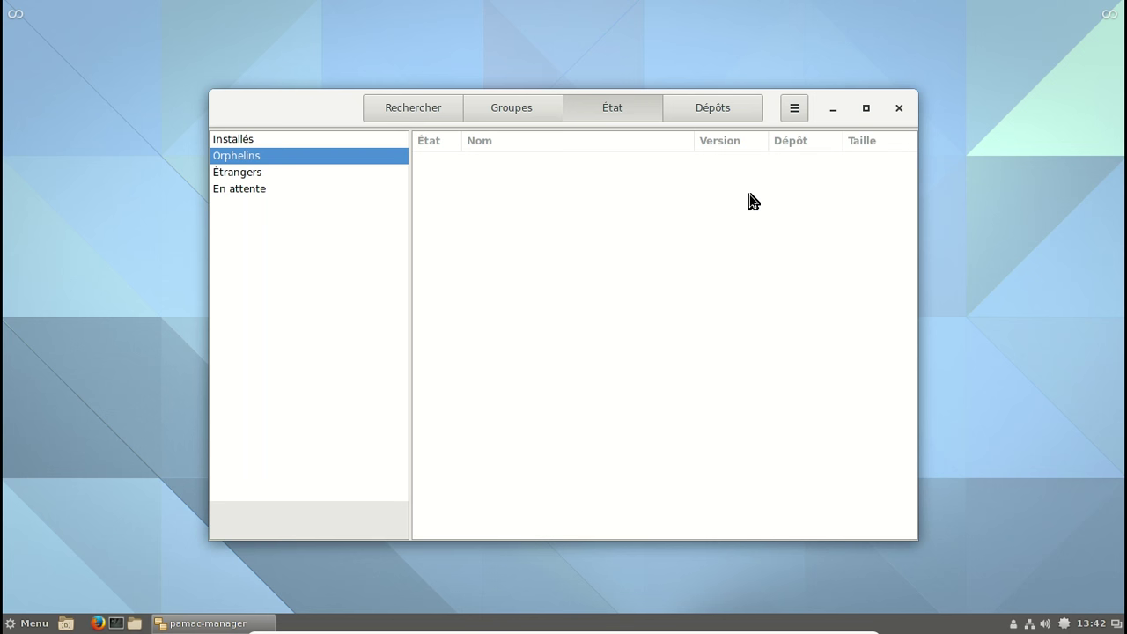
{"action": "left_click", "coordinate": [896, 109]}
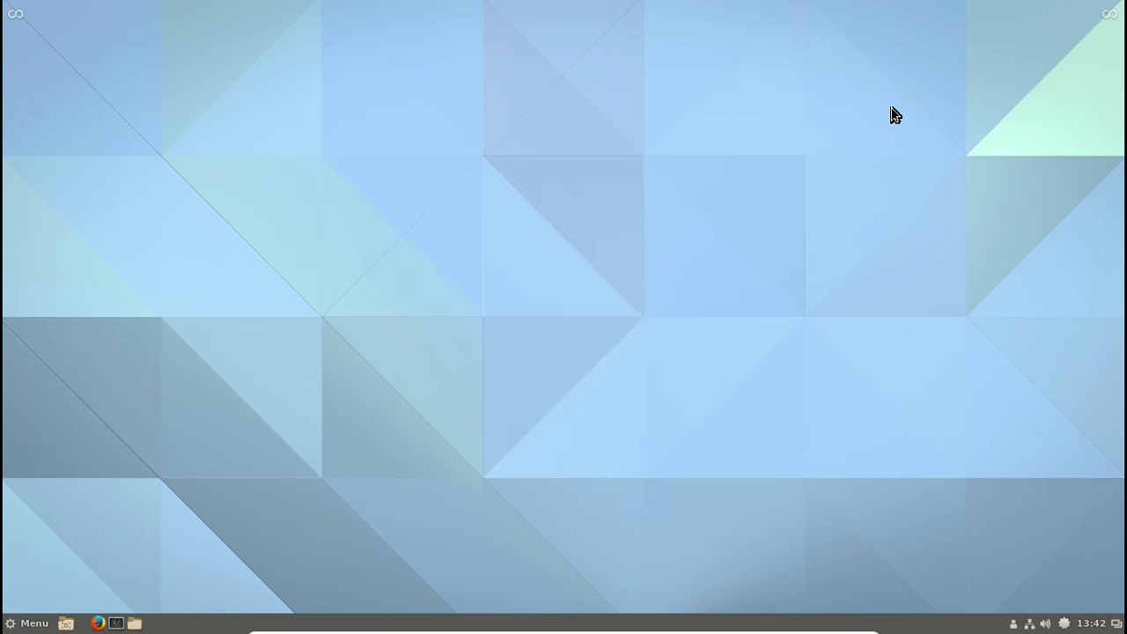
Open a terminal and edit /etc/pacman.conf with sudo nano, entering the account password when asked
{"action": "left_click", "coordinate": [115, 623]}
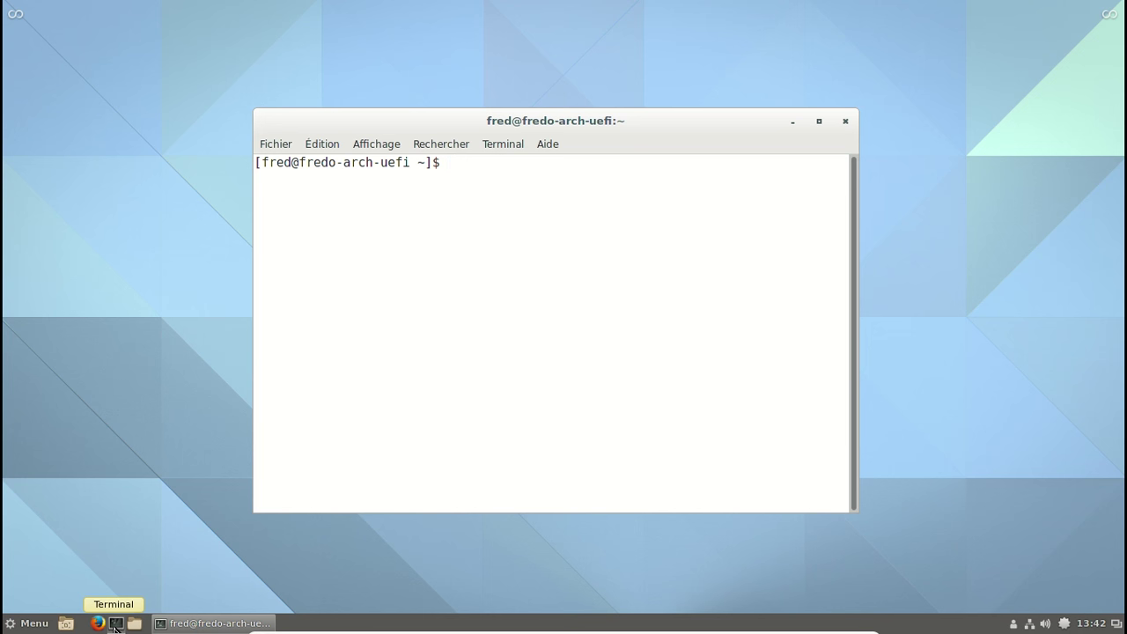
{"action": "type", "text": "sudo nano /etc/pacman.conf"}
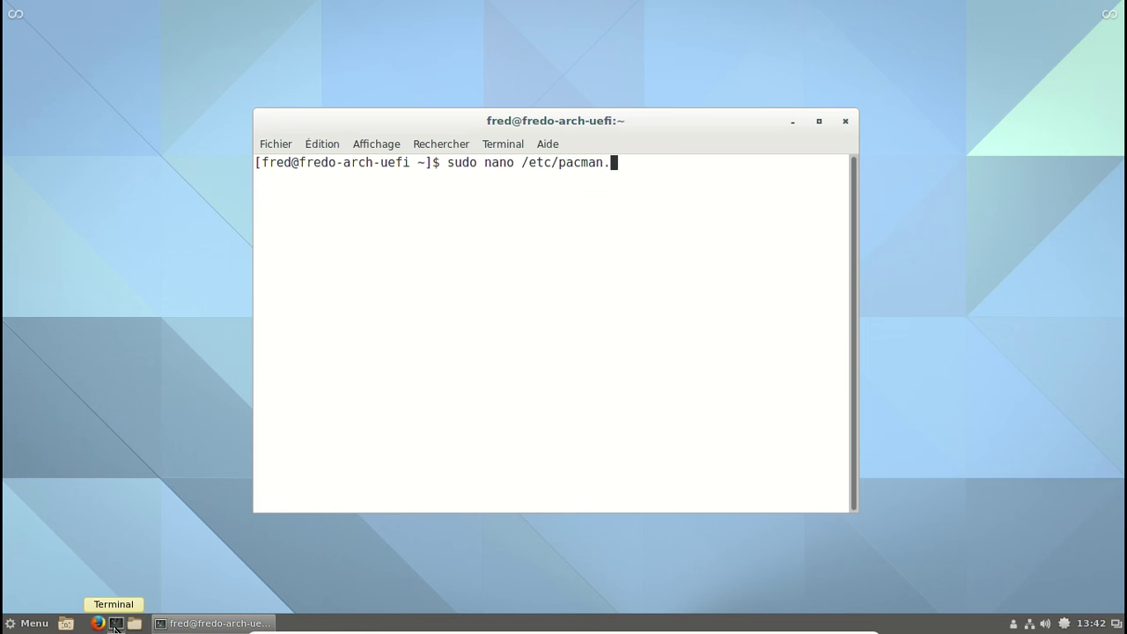
{"action": "key", "text": "Return"}
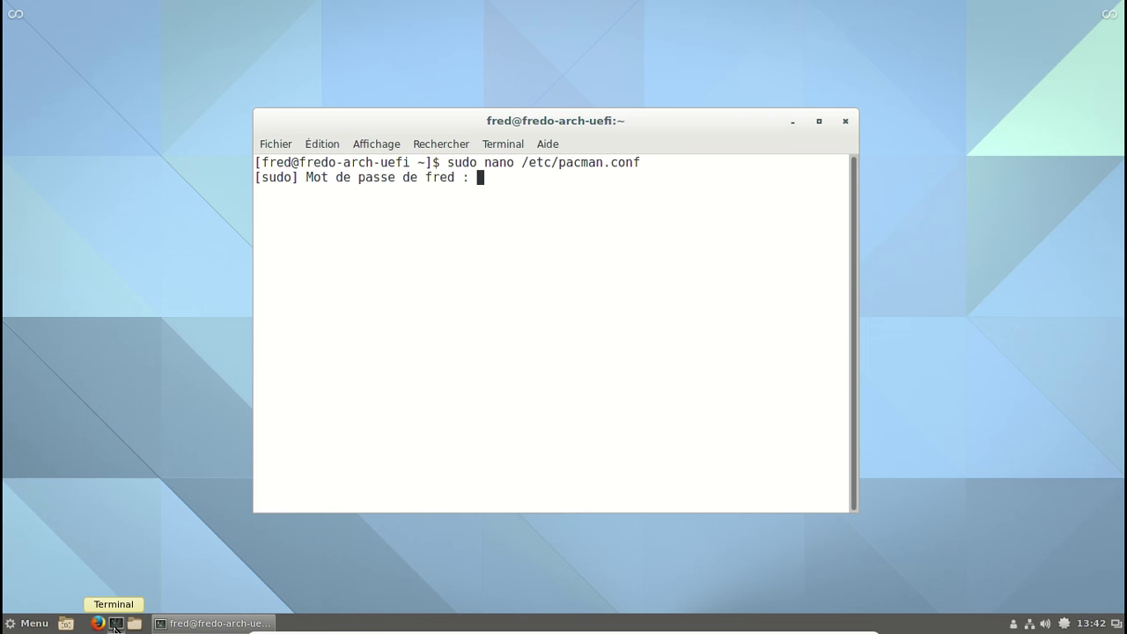
{"action": "key", "text": "Return"}
Uncomment the [testing] repository header and its Include line in /etc/pacman.conf
{"action": "key", "text": "Page_Down"}
{"action": "key", "text": "Page_Down"}
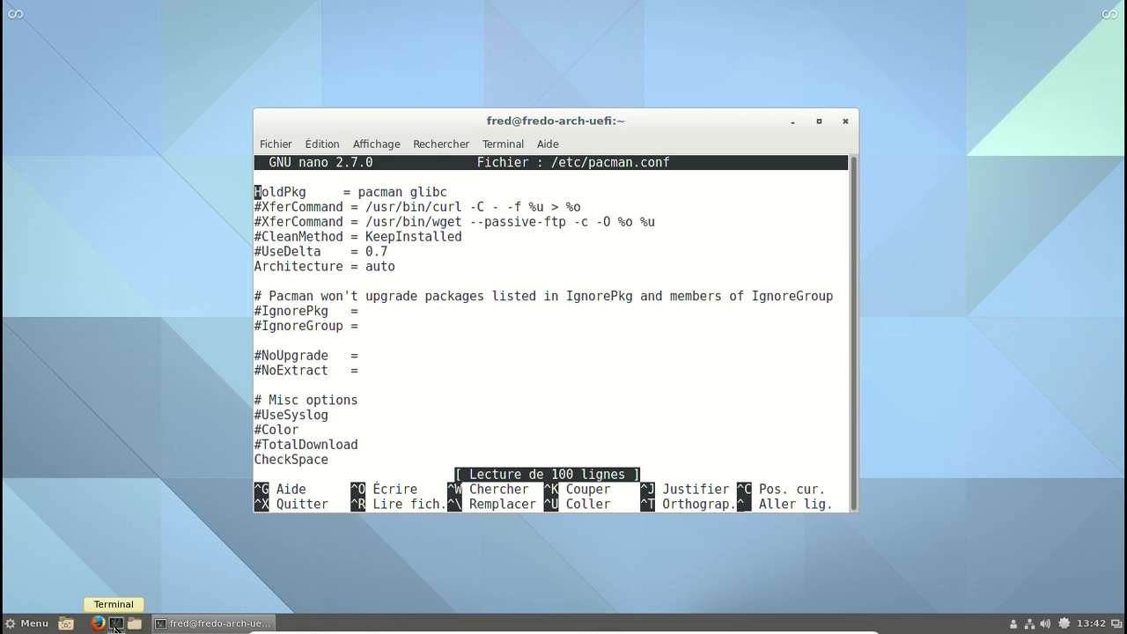
{"action": "key", "text": "Page_Down"}
{"action": "key", "text": "Page_Down"}
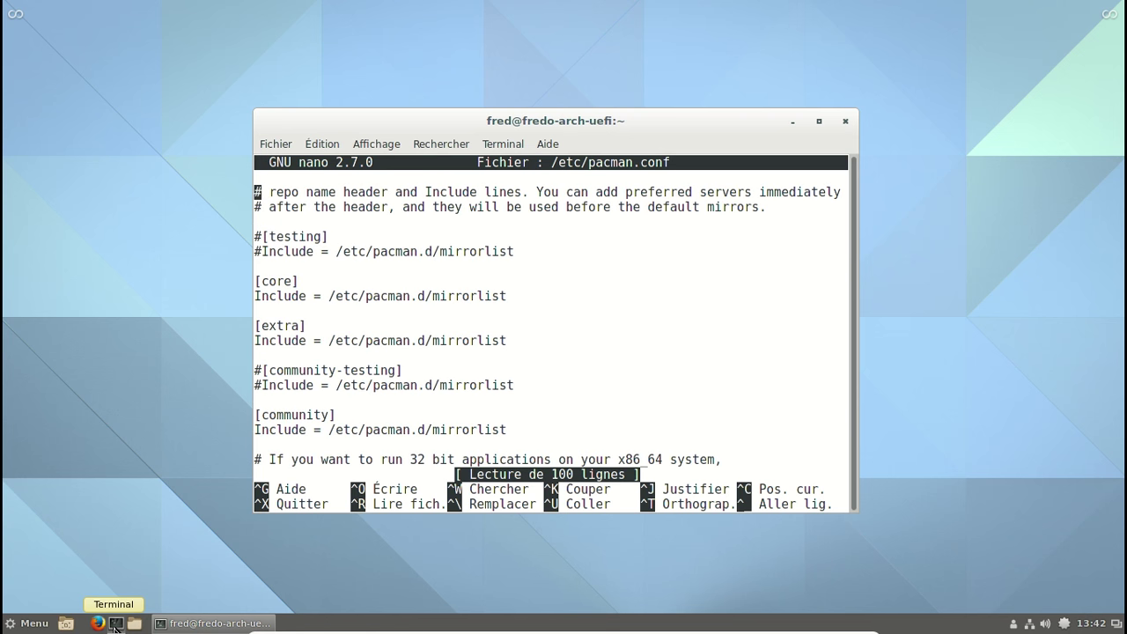
{"action": "key", "text": "Down"}
{"action": "key", "text": "Down"}
{"action": "key", "text": "Down"}
{"action": "key", "text": "Down"}
{"action": "key", "text": "Up"}
{"action": "key", "text": "Delete"}
{"action": "key", "text": "Down"}
{"action": "key", "text": "Delete"}
Uncomment the [community-testing] repository header and its Include line in /etc/pacman.conf
{"action": "key", "text": "Page_Down"}
{"action": "key", "text": "Down"}
{"action": "key", "text": "Down"}
{"action": "key", "text": "Down"}
{"action": "key", "text": "Up"}
{"action": "key", "text": "Up"}
{"action": "key", "text": "Up"}
{"action": "key", "text": "Up"}
{"action": "key", "text": "Up"}
{"action": "key", "text": "Up"}
{"action": "key", "text": "Up"}
{"action": "key", "text": "Up"}
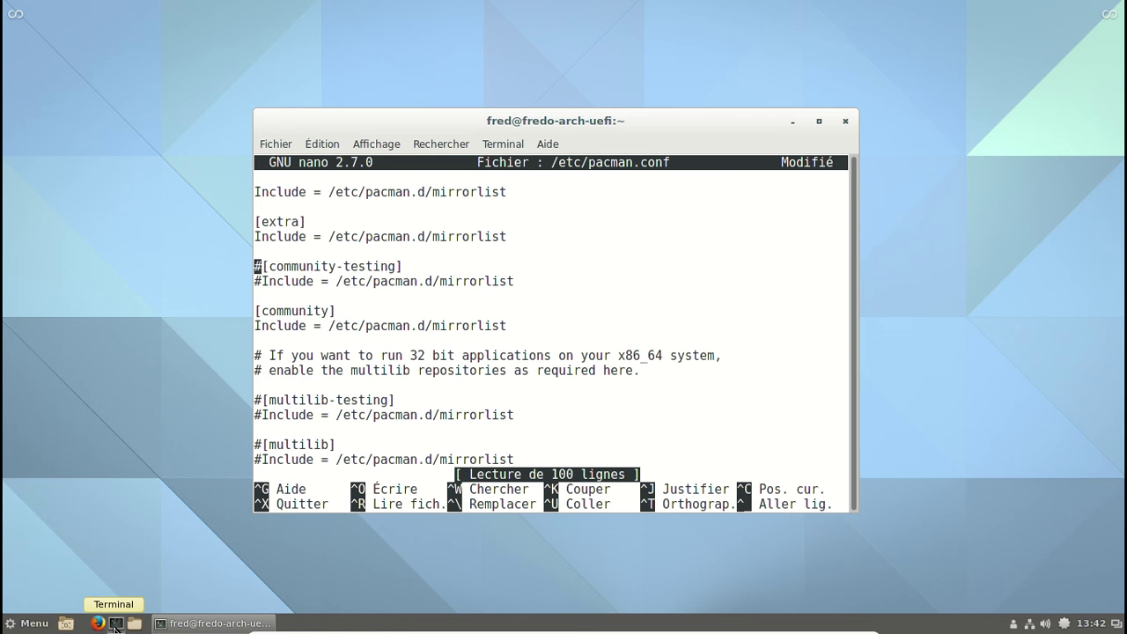
{"action": "key", "text": "Delete"}
{"action": "key", "text": "Down"}
{"action": "key", "text": "Delete"}
Save the changes to /etc/pacman.conf, leave nano and exit the terminal
{"action": "key", "text": "ctrl+x"}
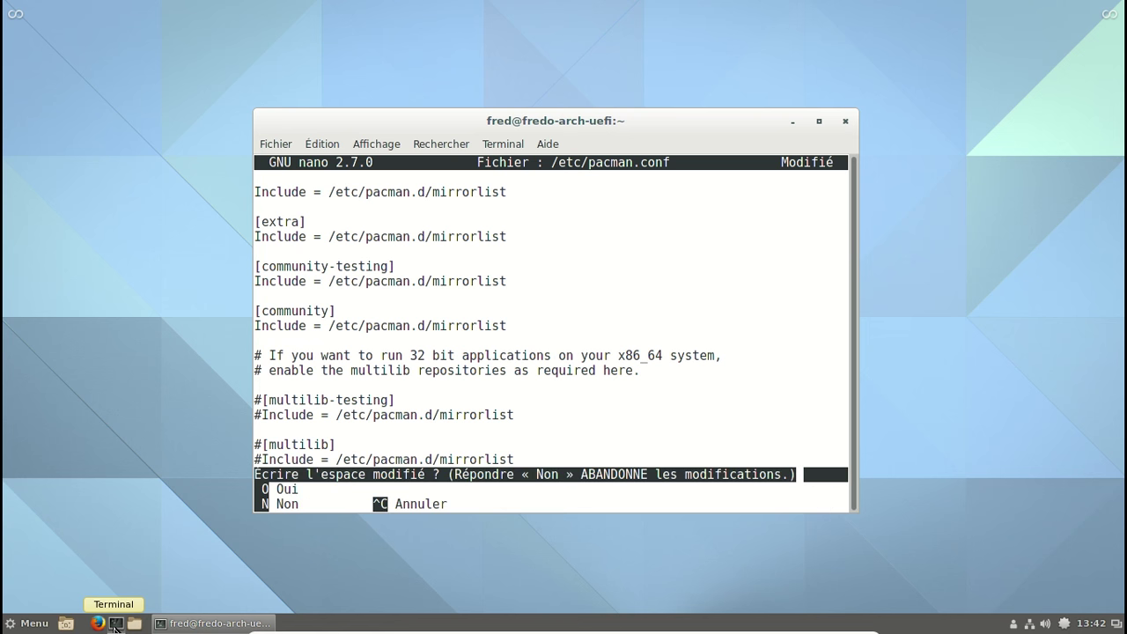
{"action": "key", "text": "o"}
{"action": "key", "text": "Return"}
{"action": "type", "text": "exit"}
{"action": "key", "text": "Return"}
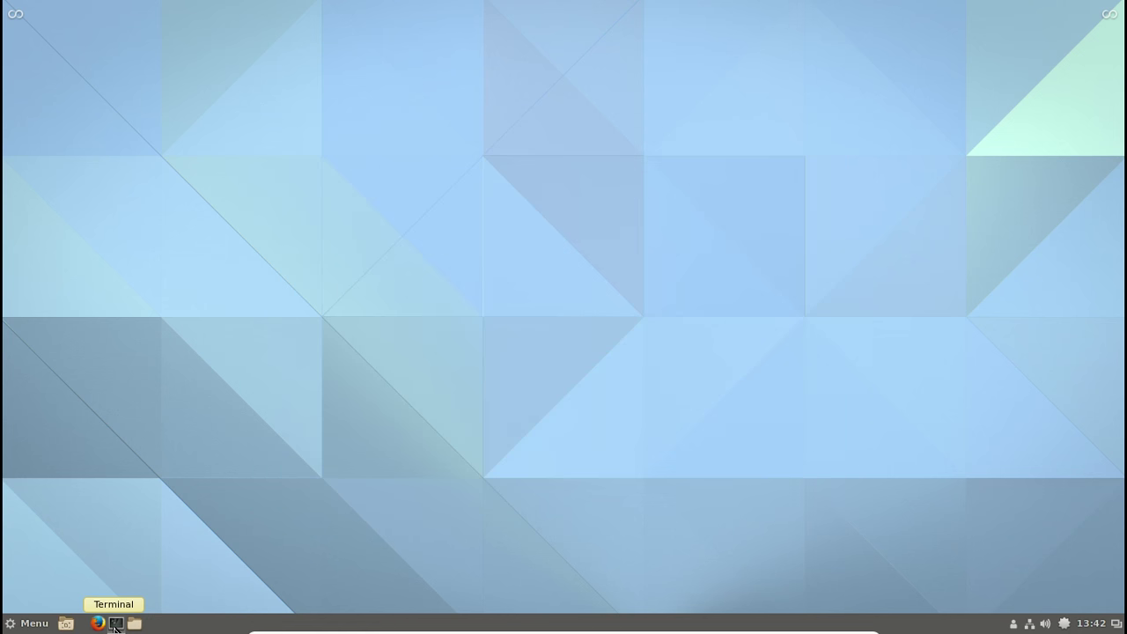
{"action": "left_click", "coordinate": [23, 623]}
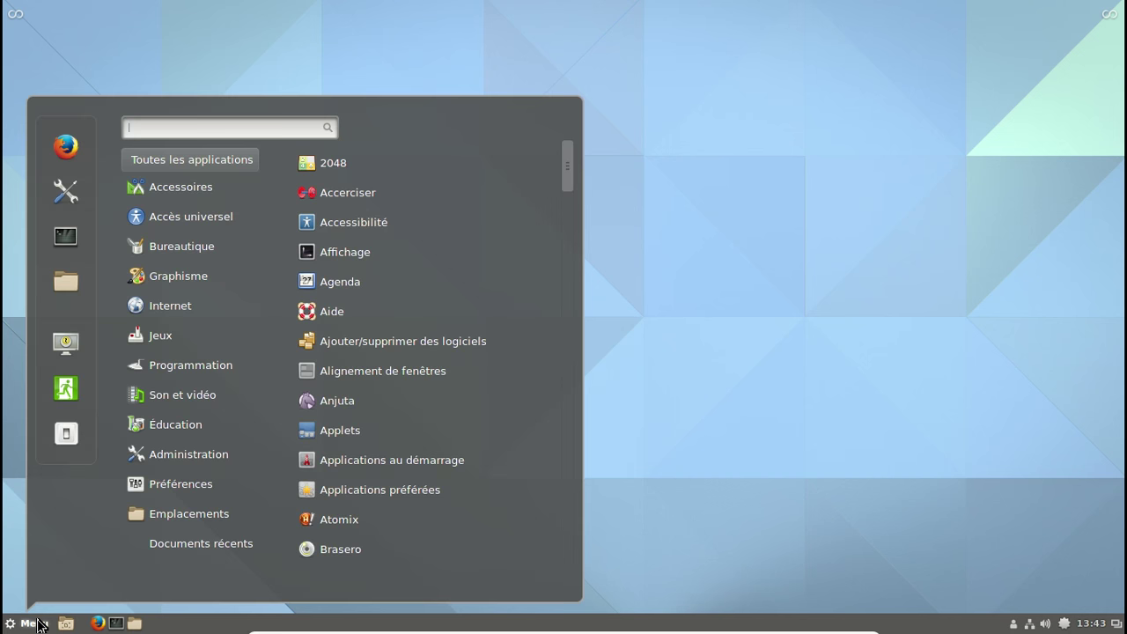
{"action": "left_click", "coordinate": [63, 433]}
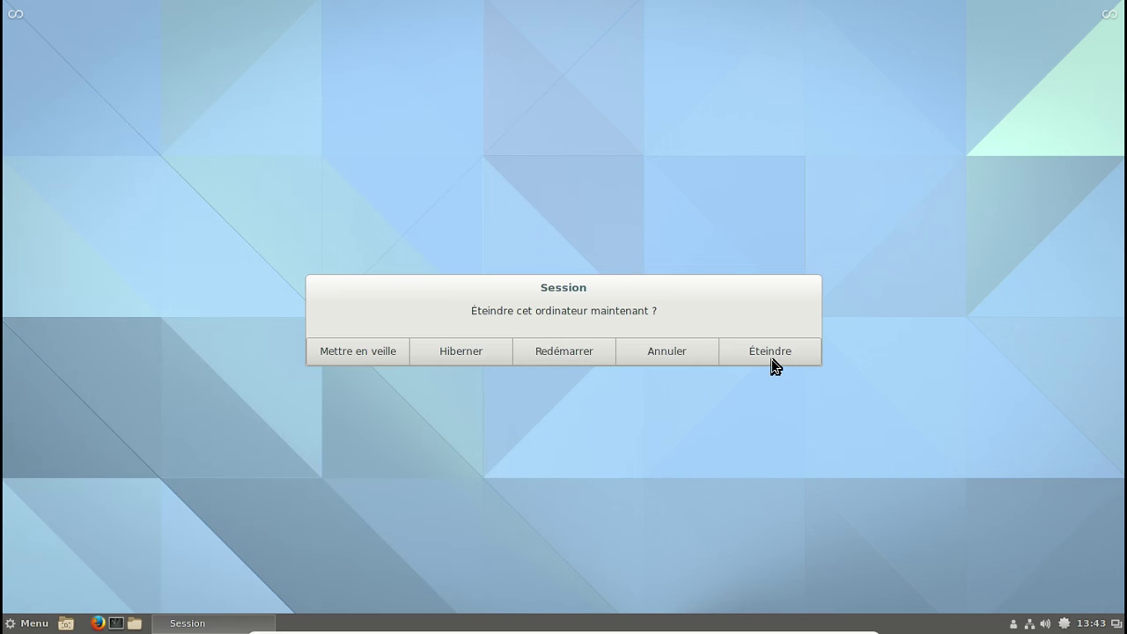
{"action": "left_click", "coordinate": [679, 359]}
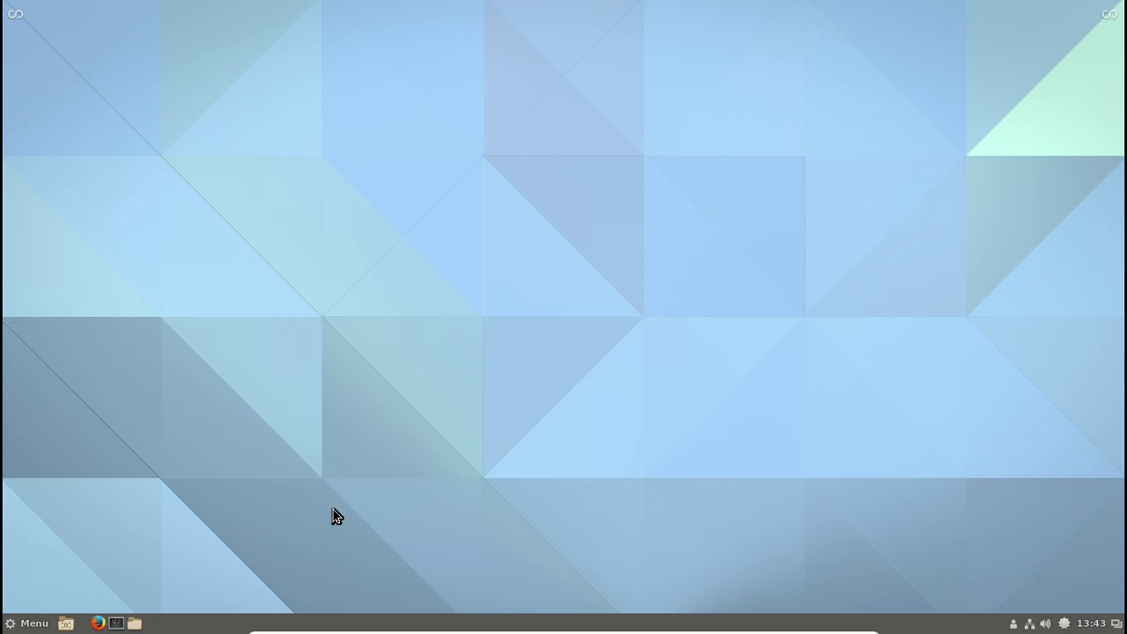
Log out of the Cinnamon session and log back in with the account password
{"action": "left_click", "coordinate": [31, 624]}
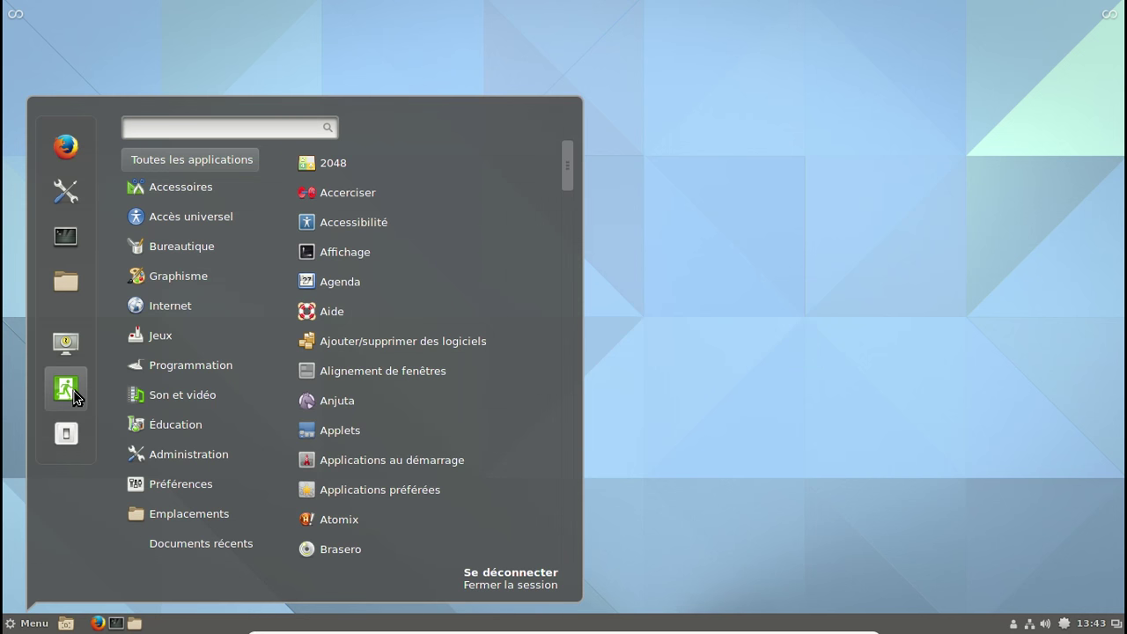
{"action": "left_click", "coordinate": [74, 397]}
{"action": "left_click", "coordinate": [671, 356]}
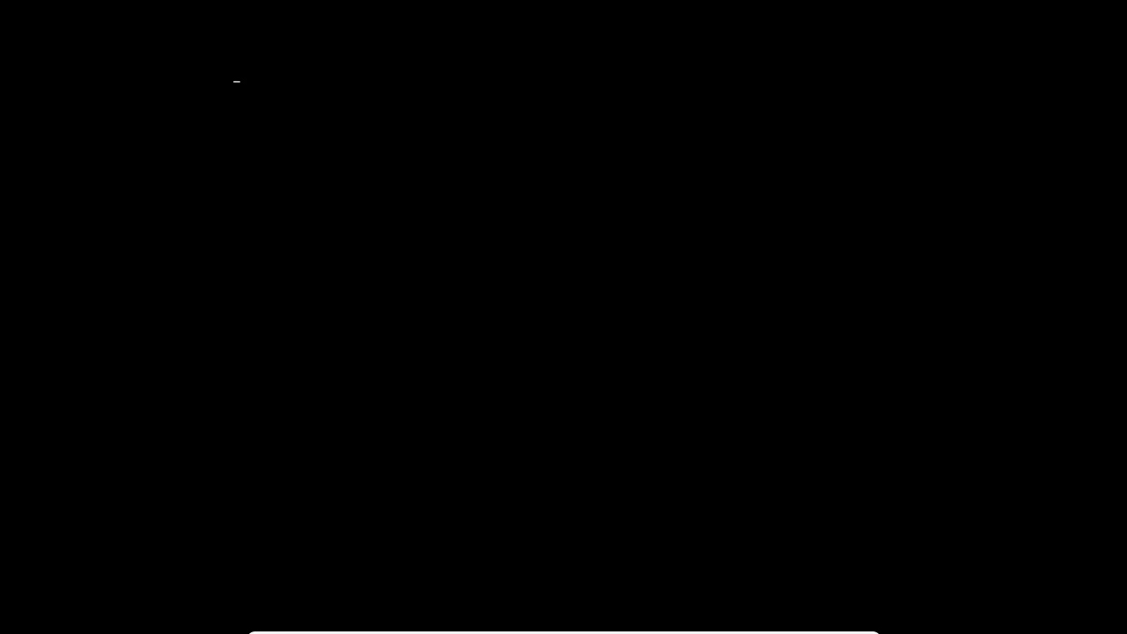
{"action": "type", "text": "••••••••"}
{"action": "left_click", "coordinate": [668, 359]}
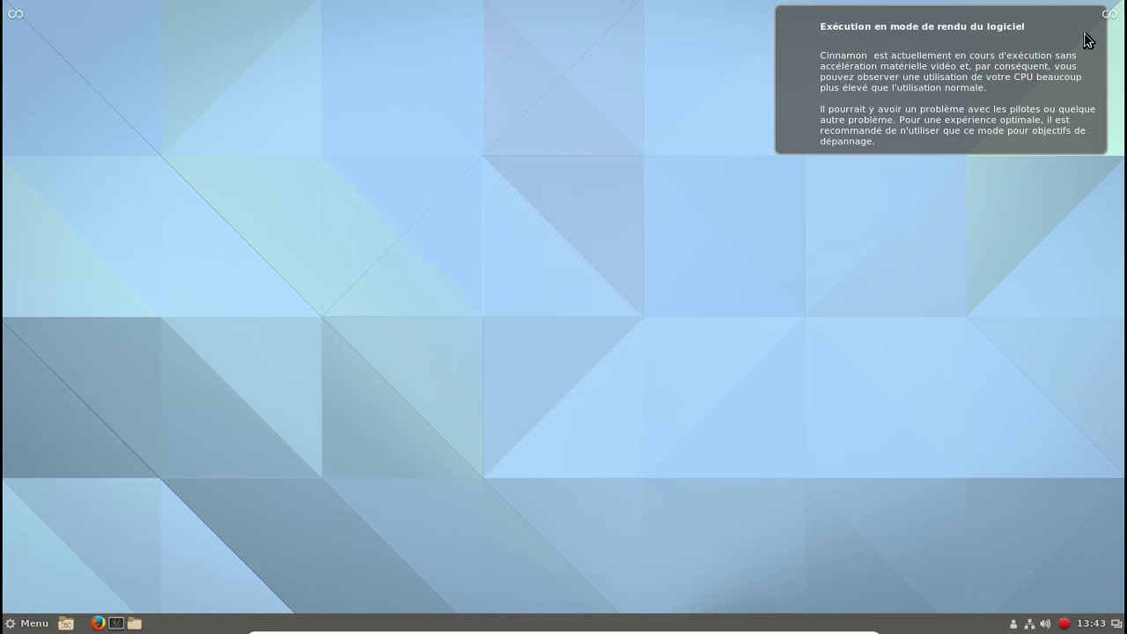
Apply all available updates from the testing repository in the update manager, authenticating with the root password, and show the transaction details
{"action": "left_click", "coordinate": [1064, 624]}
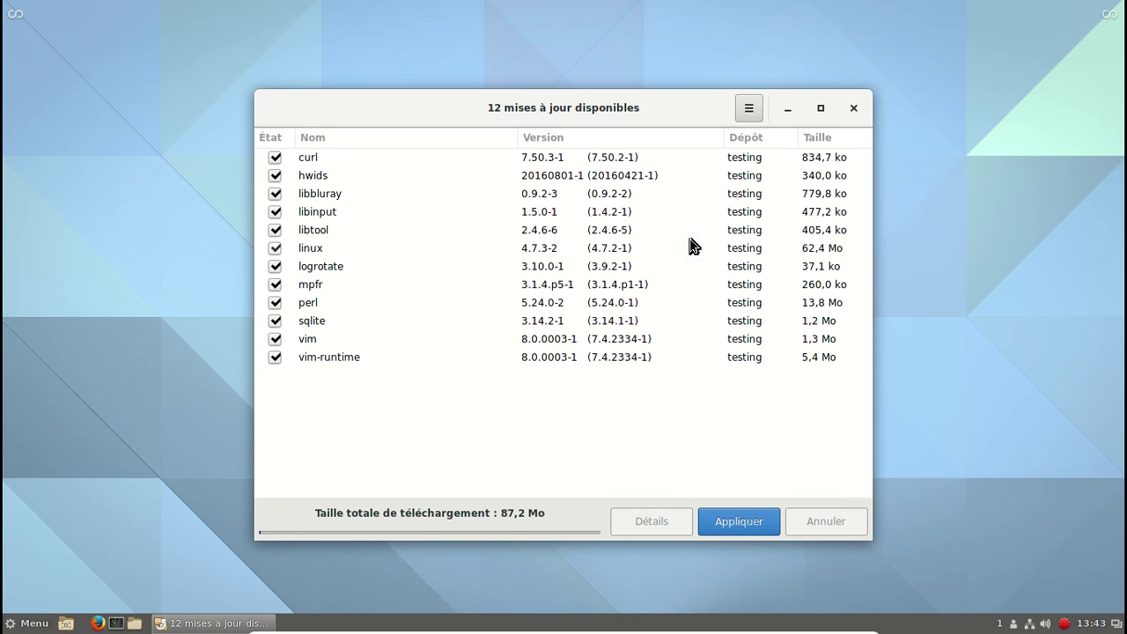
{"action": "left_click", "coordinate": [747, 531]}
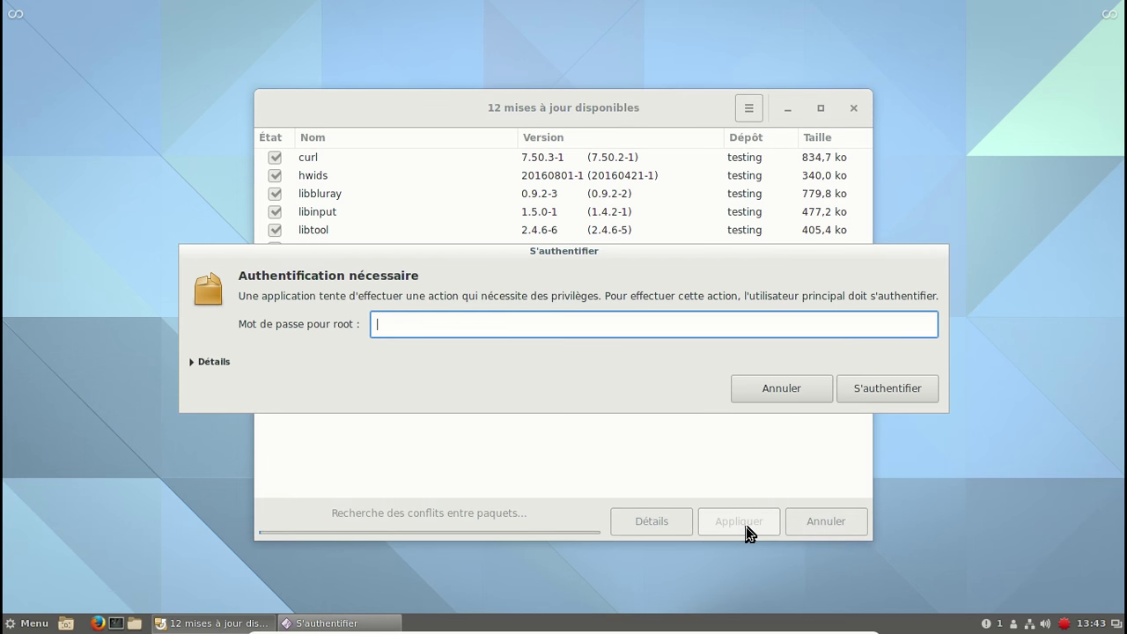
{"action": "type", "text": "********"}
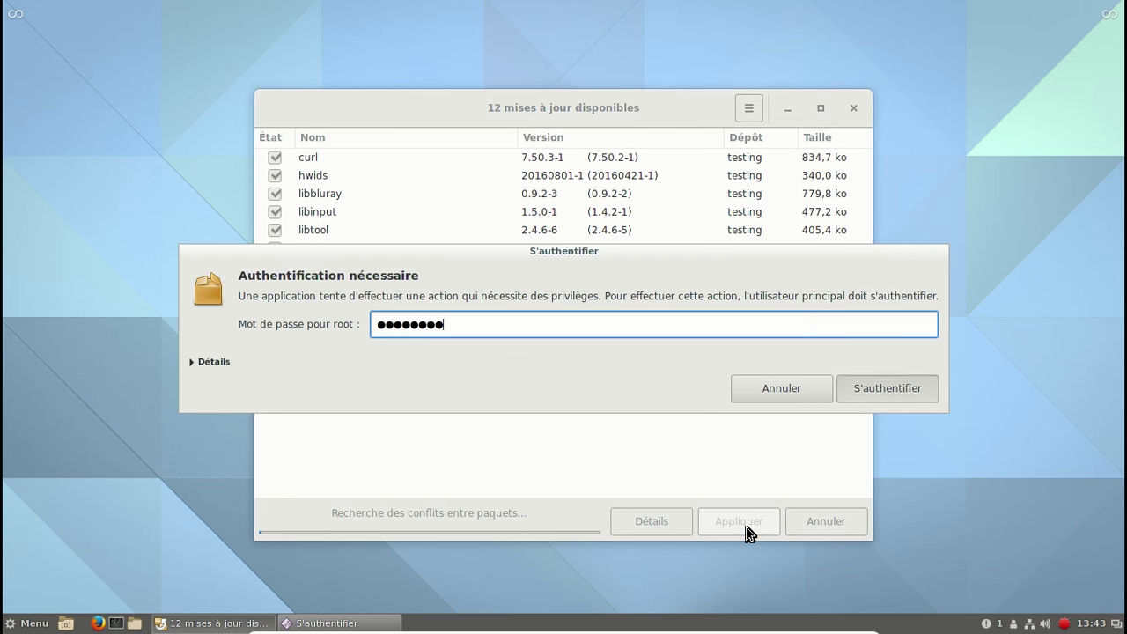
{"action": "key", "text": "Return"}
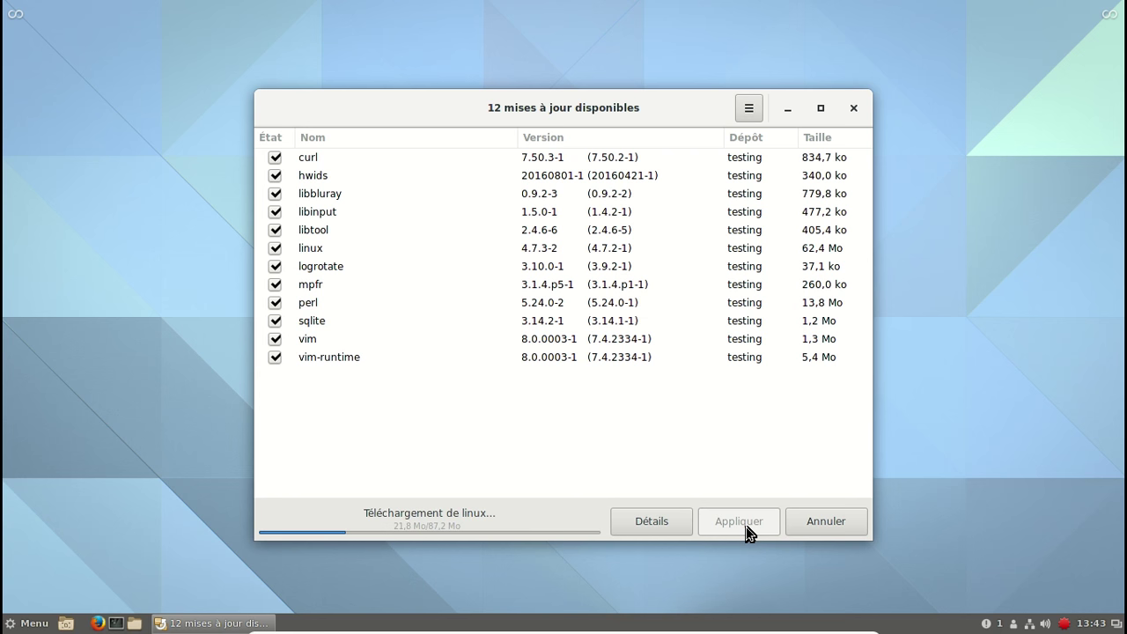
{"action": "left_click", "coordinate": [677, 523]}
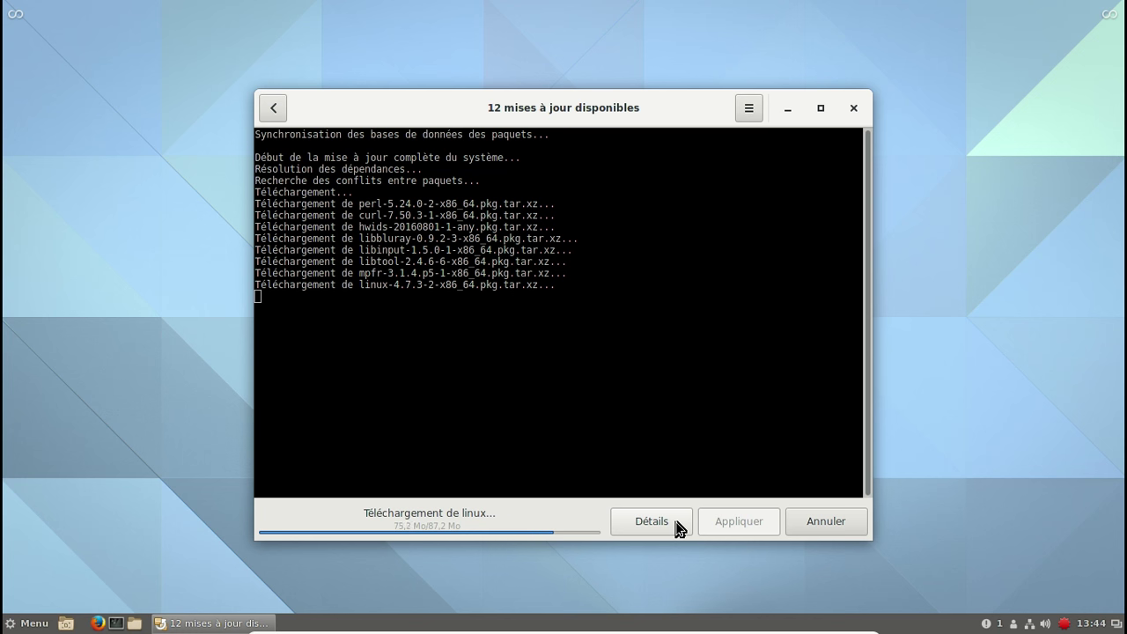
Dismiss the update manager's pending notification and close the update window once the transaction has ended
{"action": "left_click", "coordinate": [986, 623]}
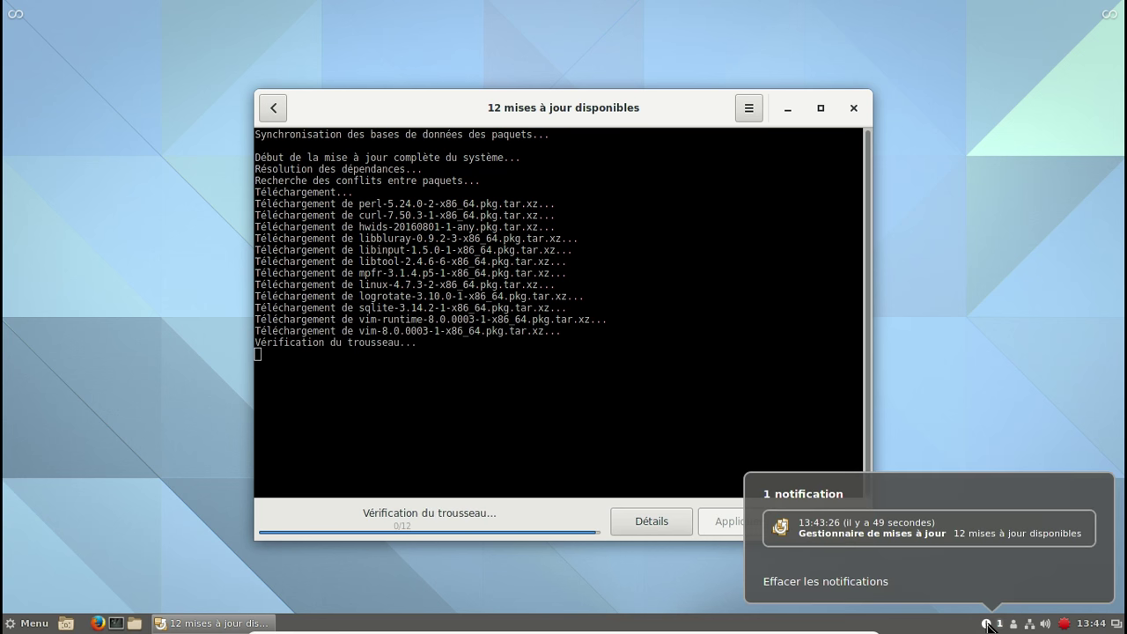
{"action": "left_click", "coordinate": [1082, 527]}
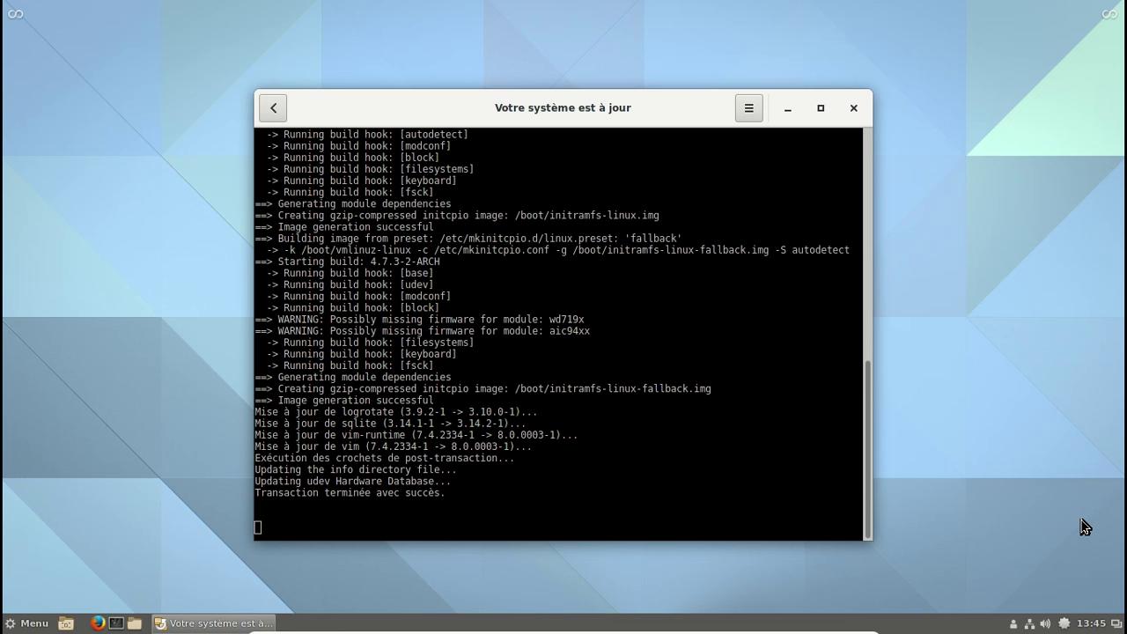
{"action": "left_click", "coordinate": [853, 109]}
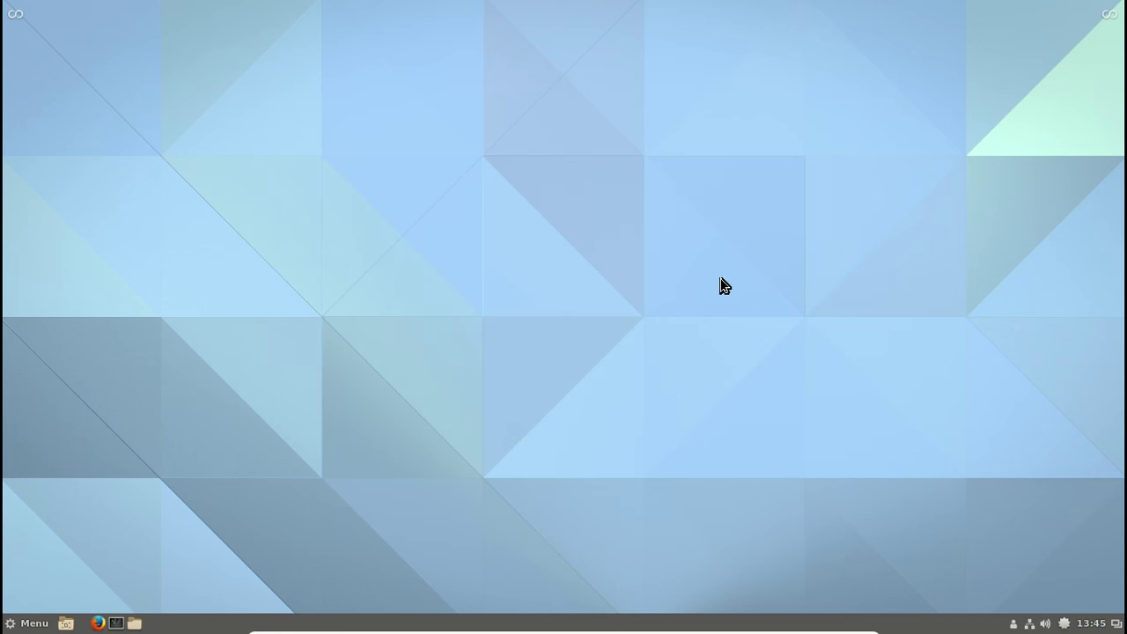
Restart the computer and boot the default Linux entry
{"action": "left_click", "coordinate": [33, 623]}
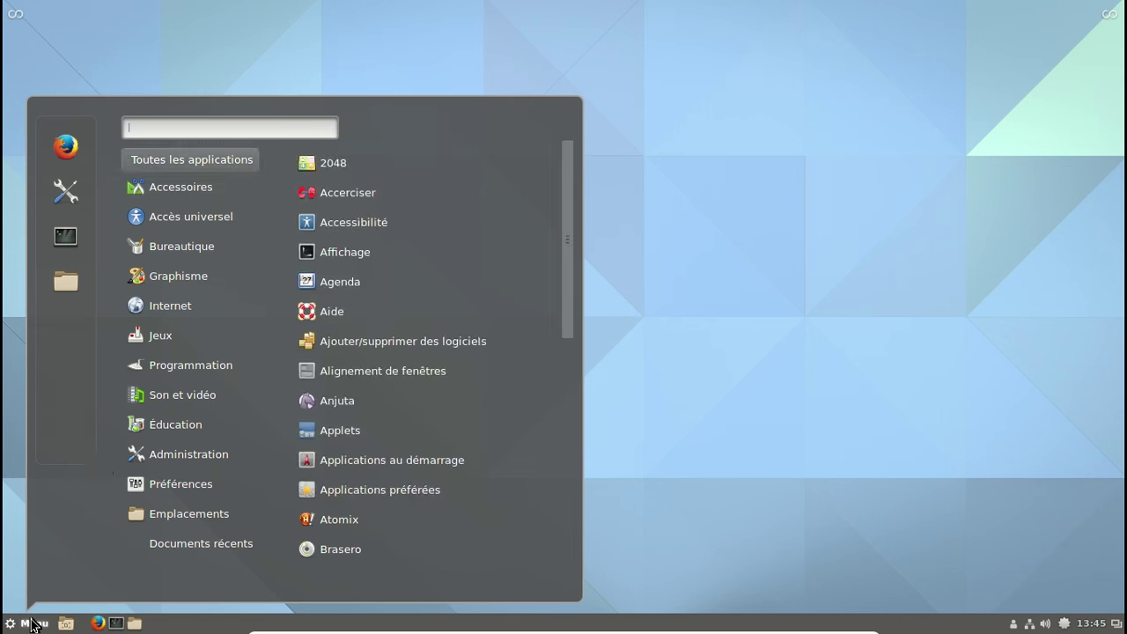
{"action": "left_click", "coordinate": [68, 434]}
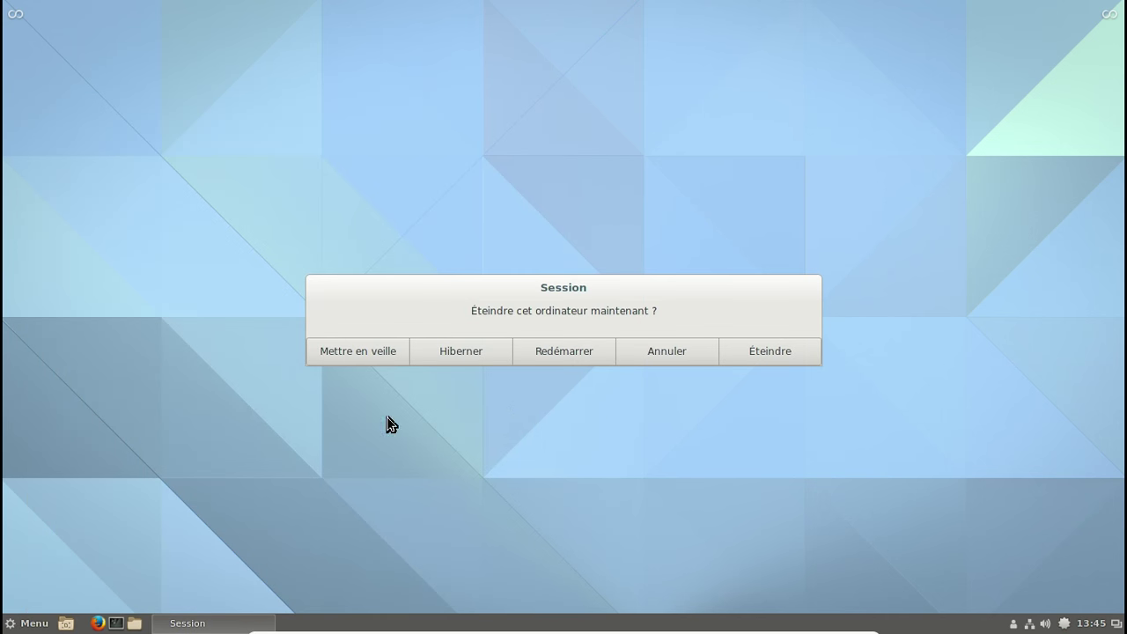
{"action": "left_click", "coordinate": [551, 351]}
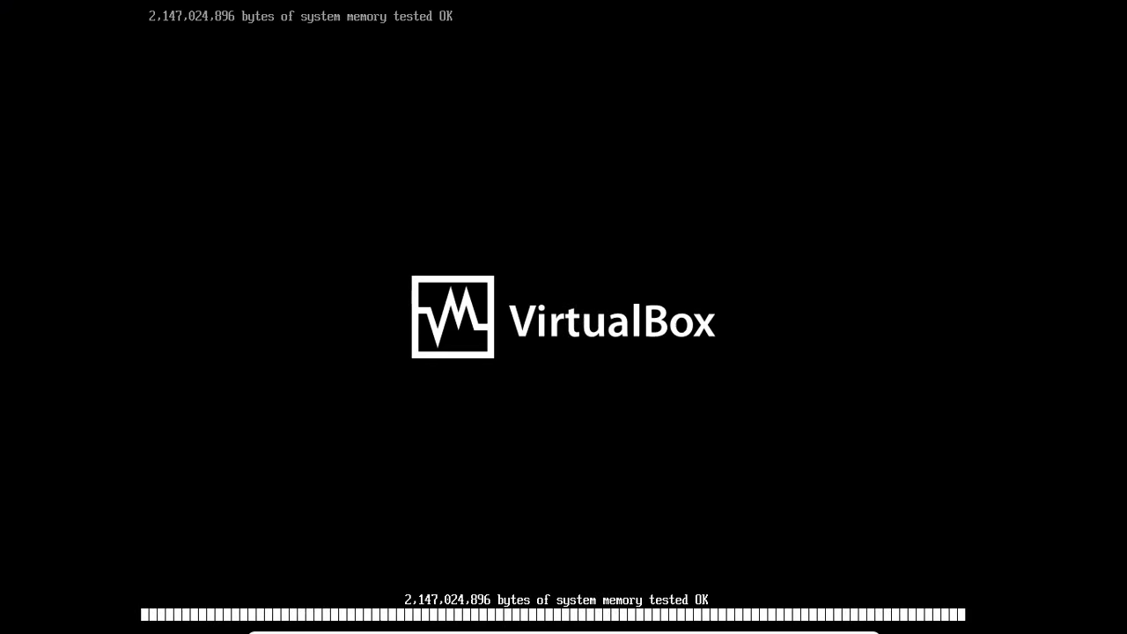
{"action": "key", "text": "Return"}
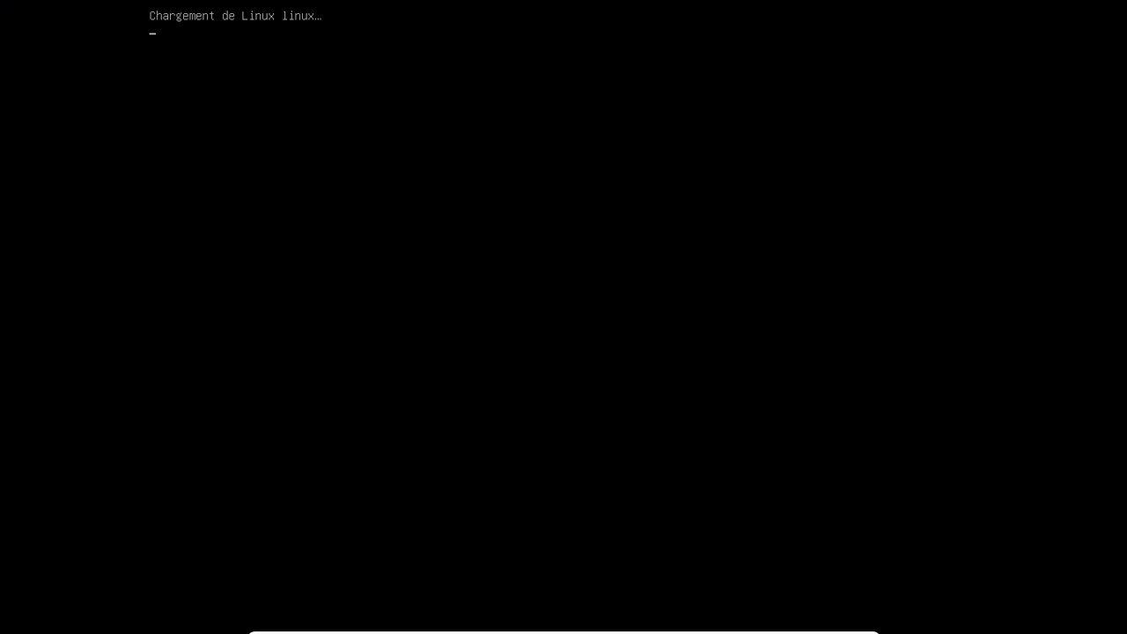